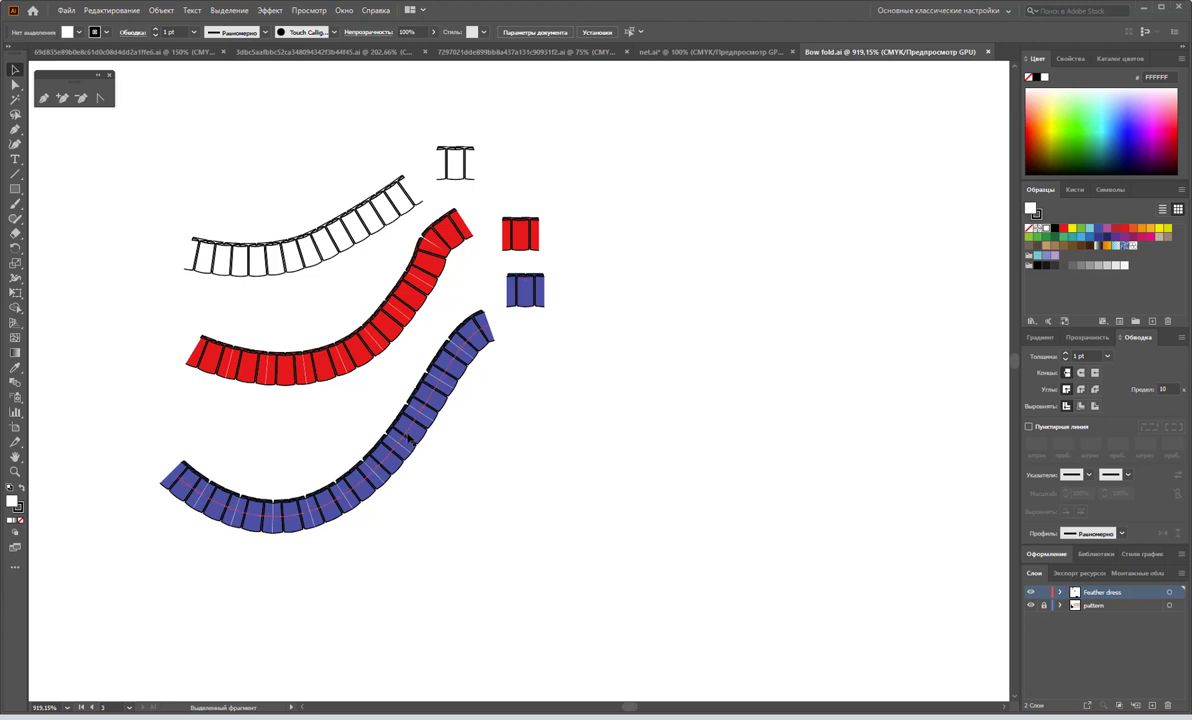
Step: Duplicate the blue curve and blue tile to the right, then drag the tile copy into the Brushes panel
left_click_drag(410, 437, 771, 507)
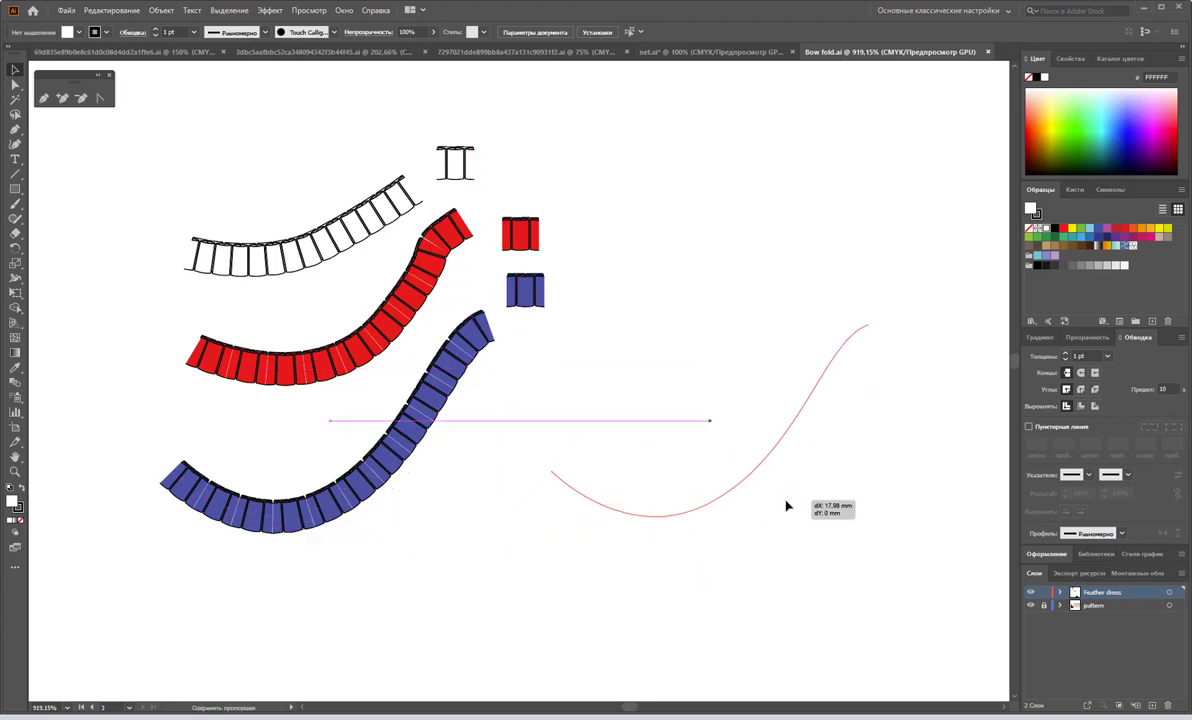
left_click(660, 320)
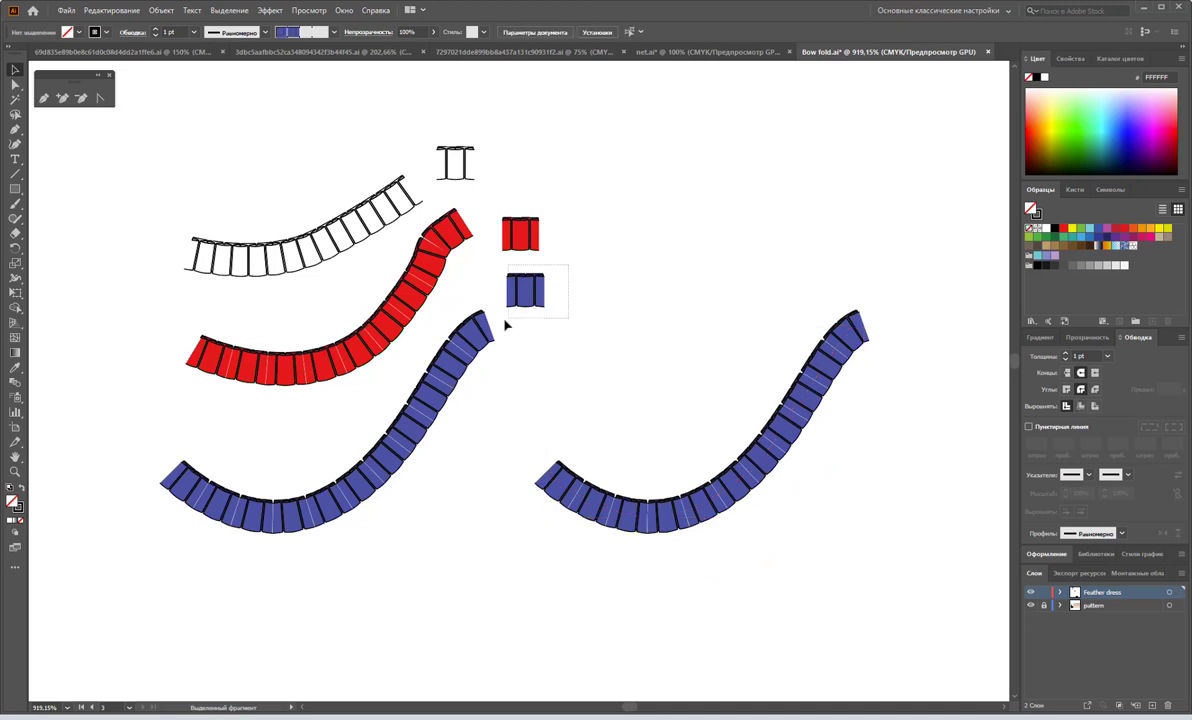
left_click(527, 290)
left_click_drag(527, 290, 722, 294)
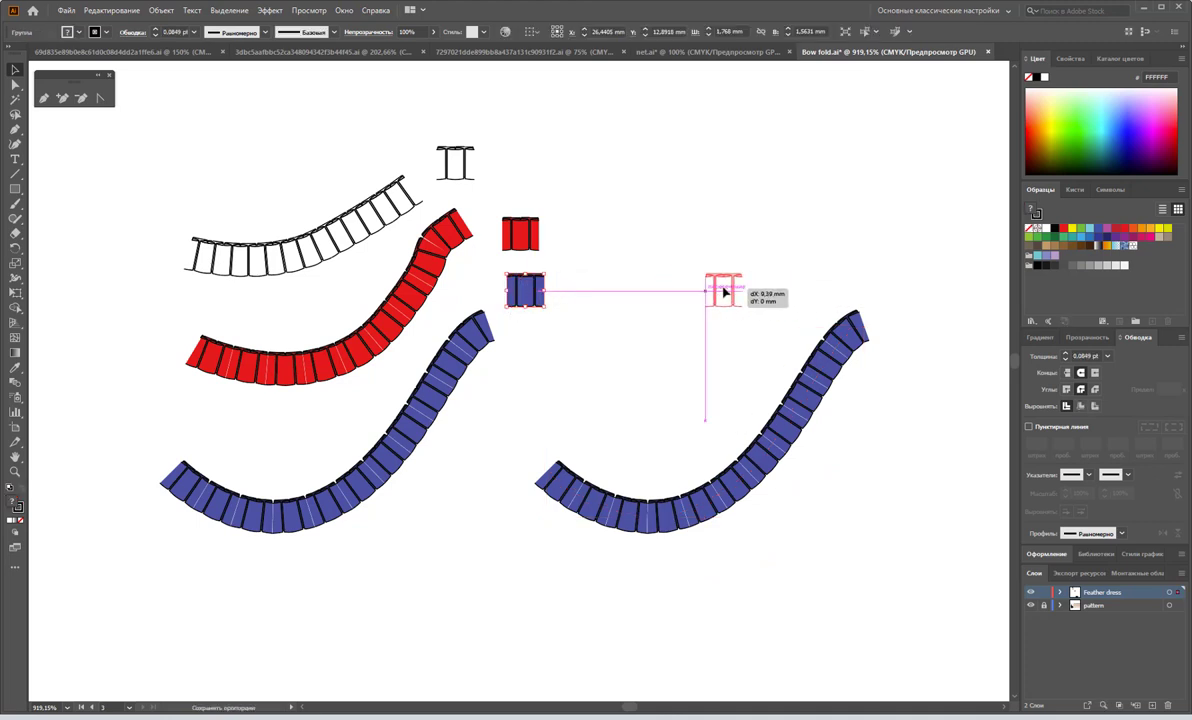
key("F5")
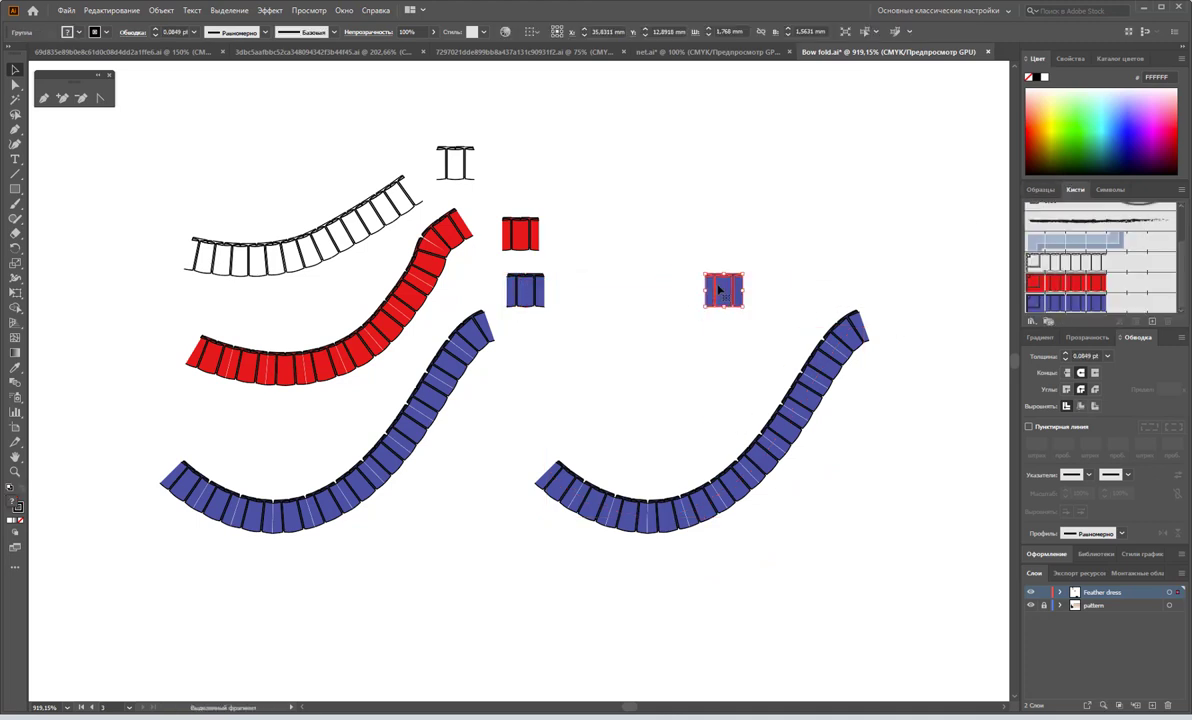
mouse_move(740, 296)
left_mouse_down()
mouse_move(1096, 314)
mouse_move(1048, 316)
left_mouse_up()
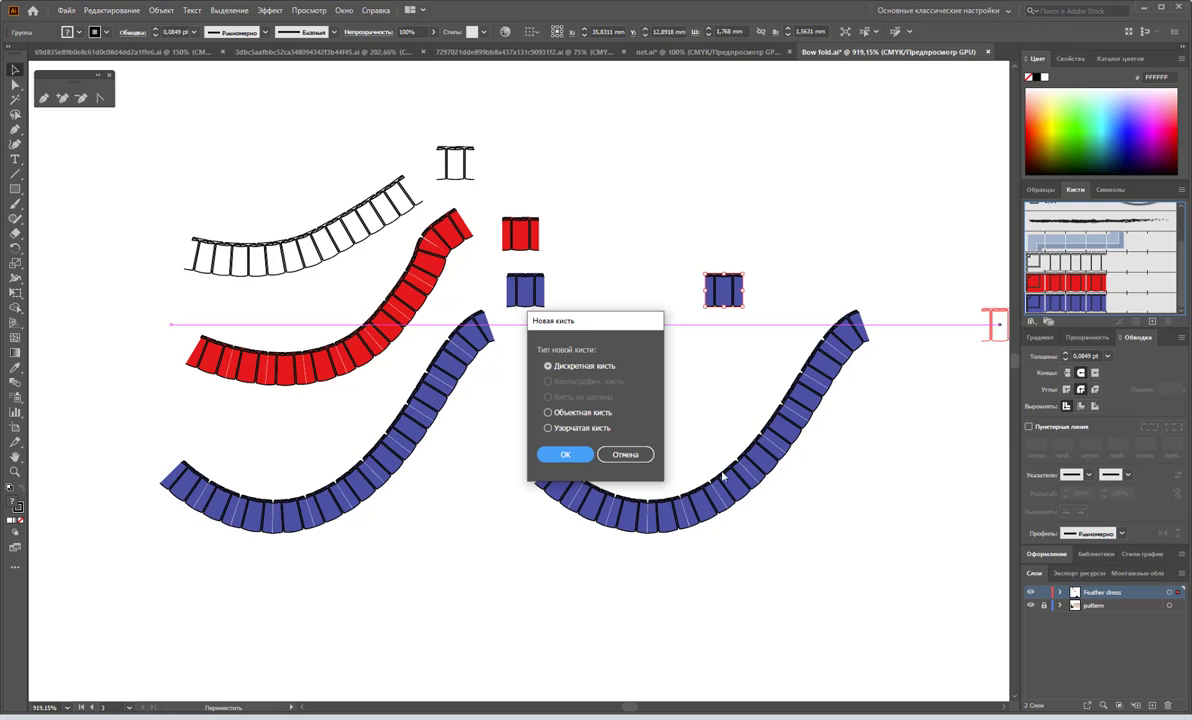
Step: Make the tile a pattern brush with a Sliced outer corner and an Auto-Overlap inner corner
left_click(548, 428)
left_click(565, 454)
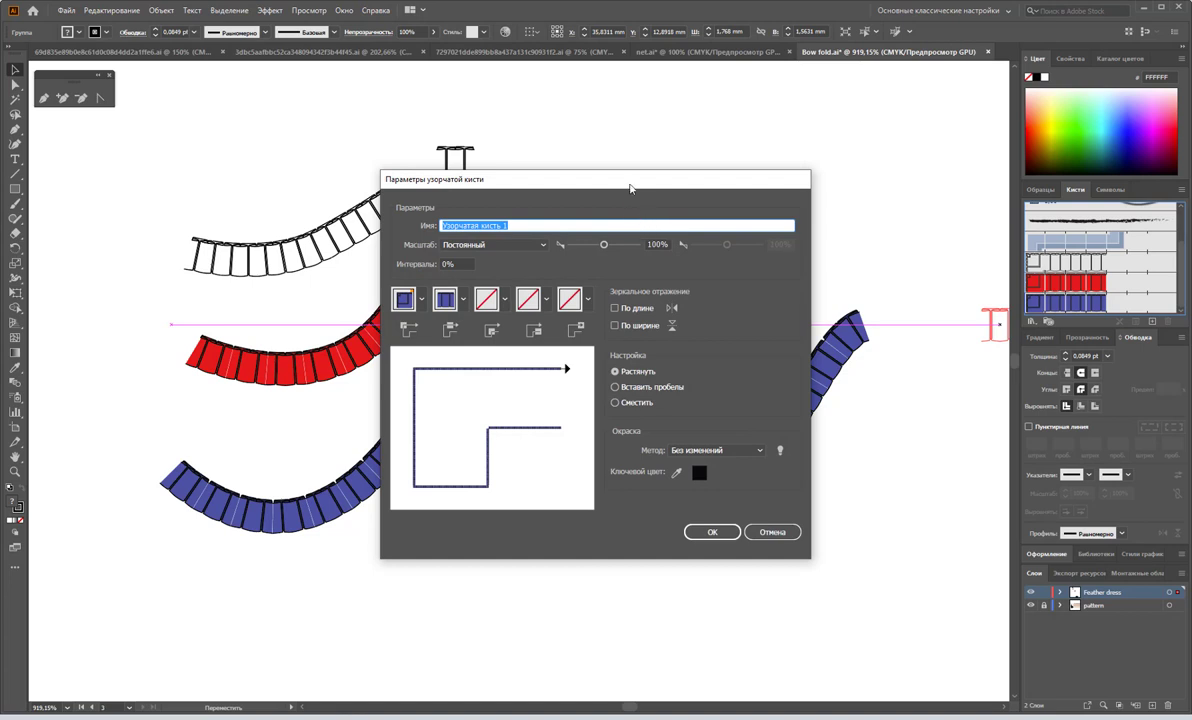
left_click_drag(572, 202, 426, 236)
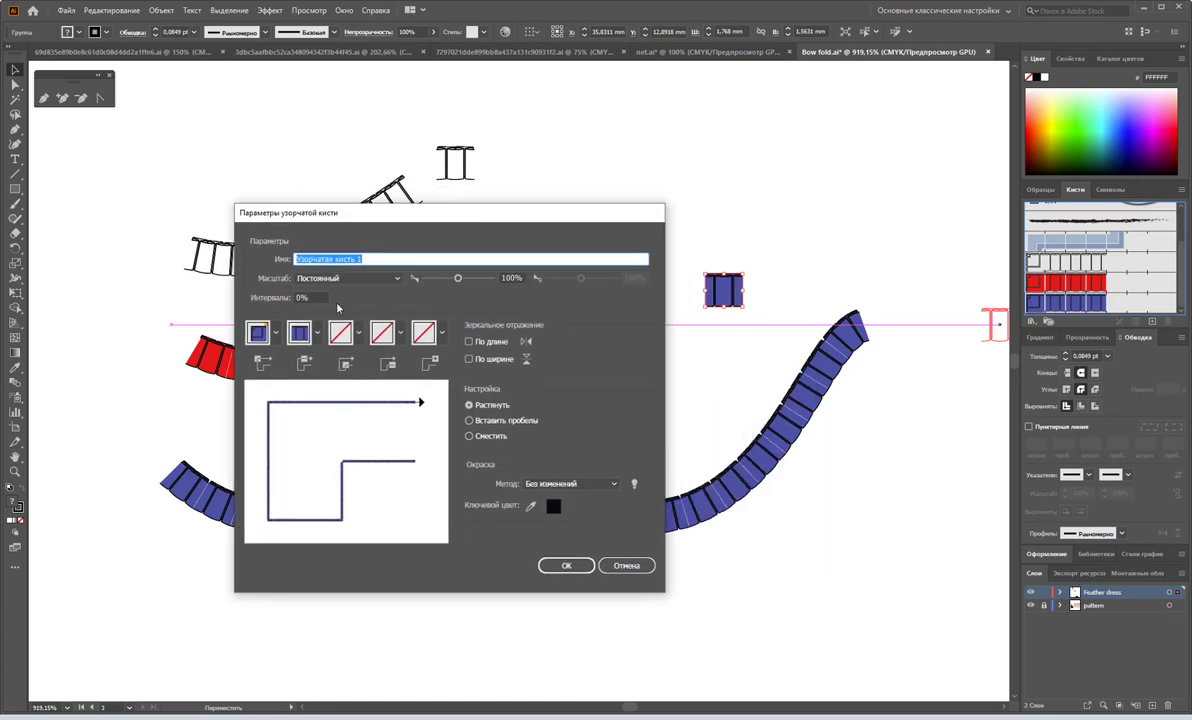
left_click(276, 332)
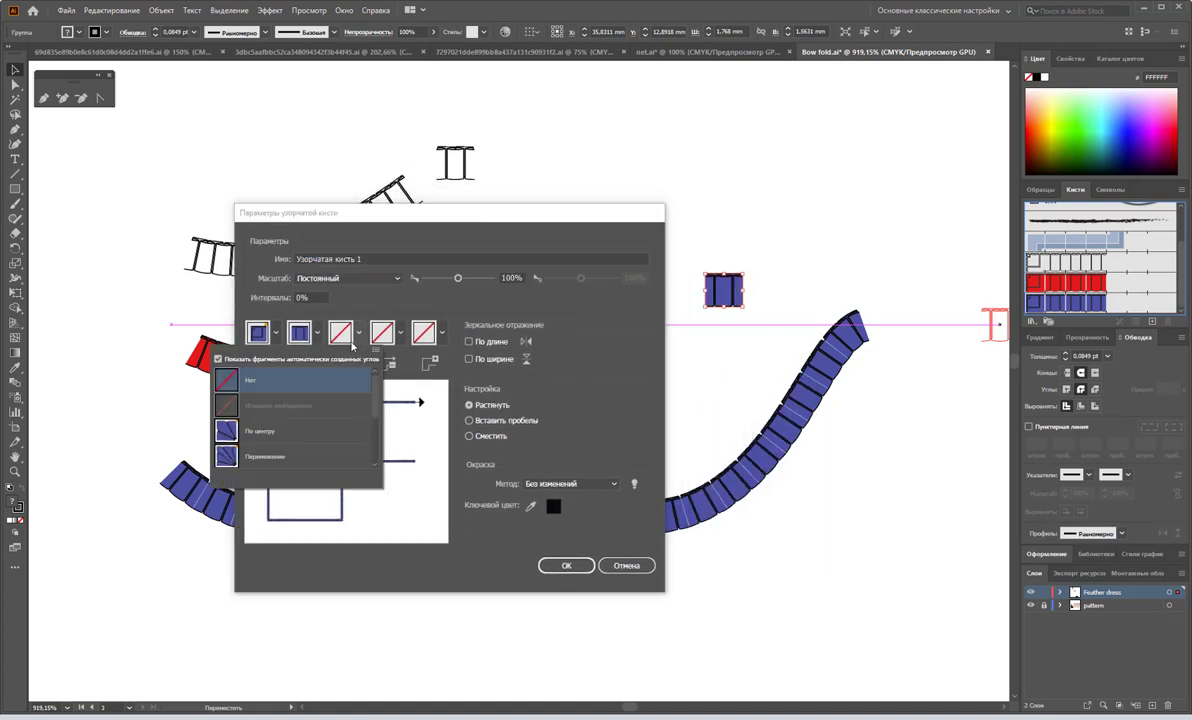
left_click(303, 442)
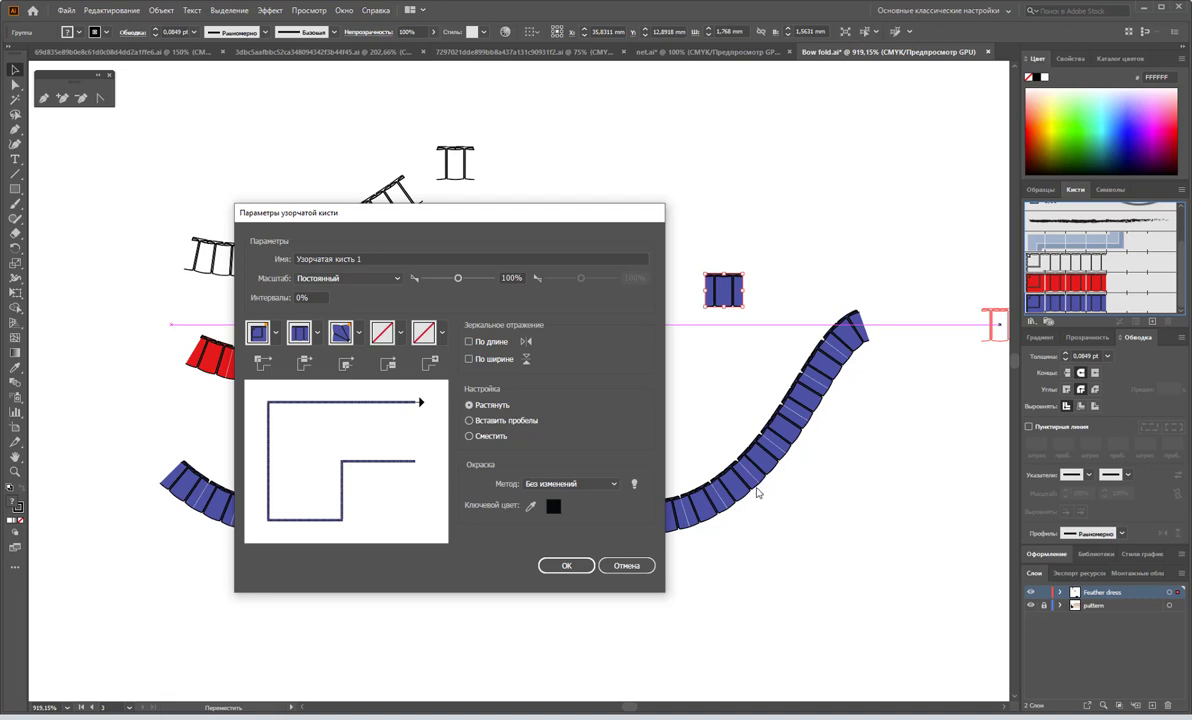
left_click(262, 325)
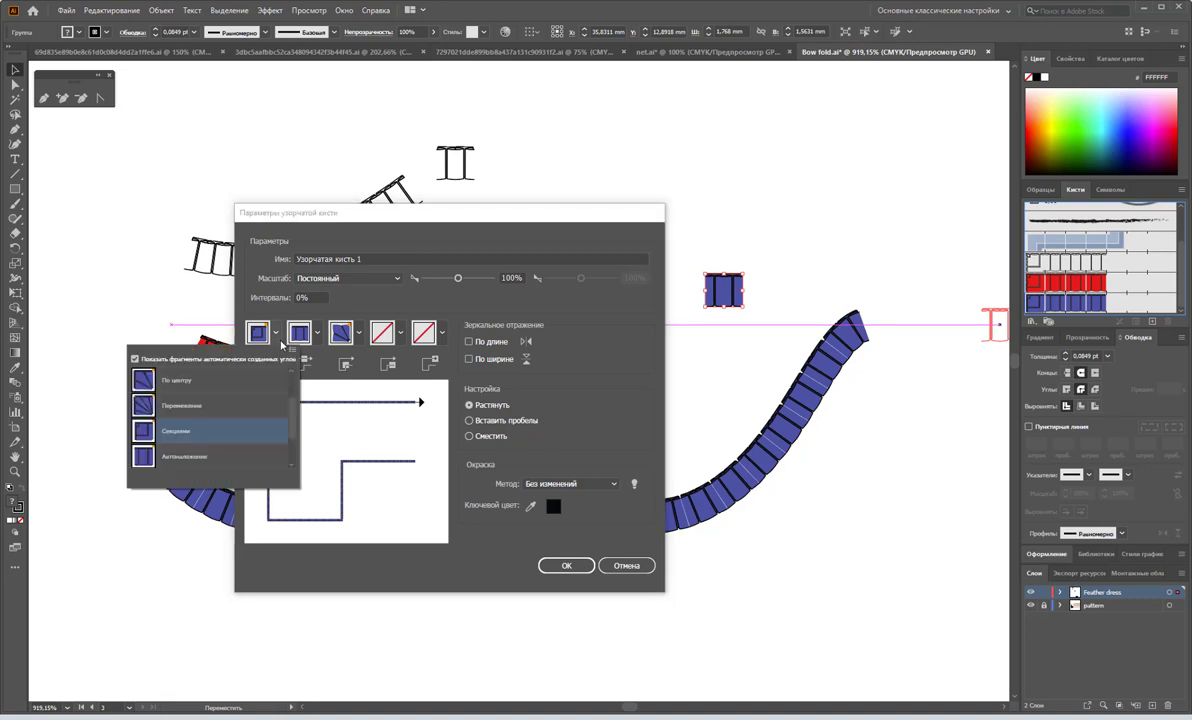
left_click(235, 407)
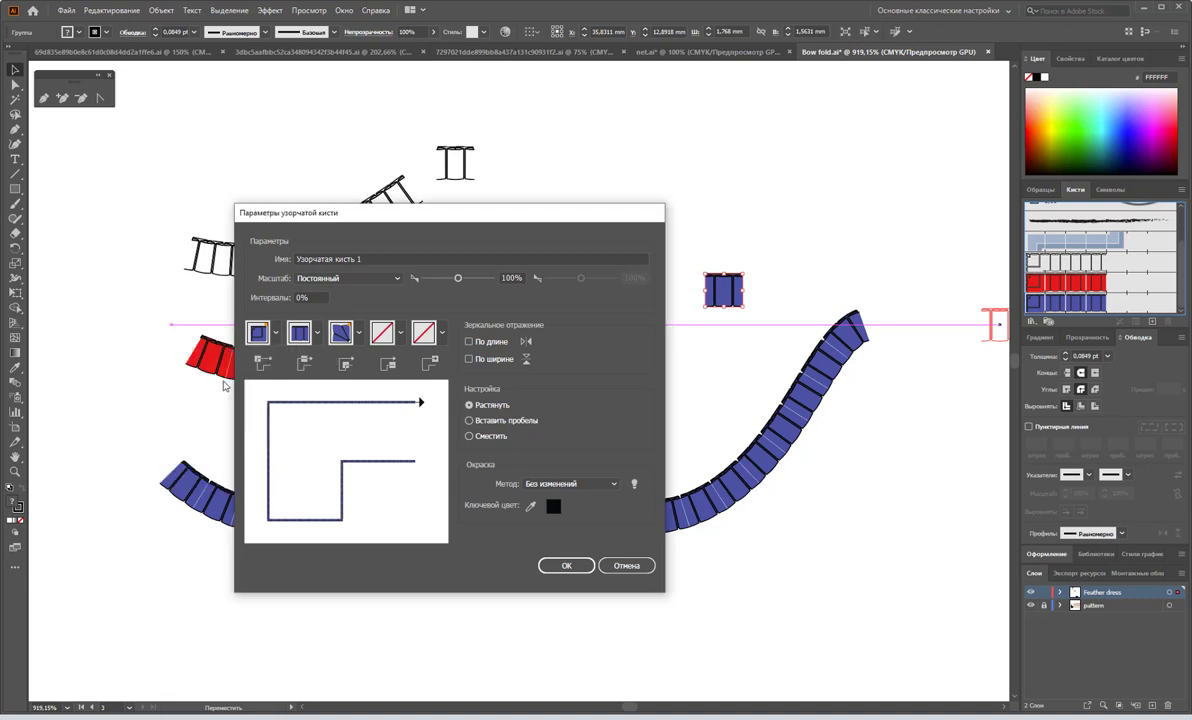
left_click(345, 330)
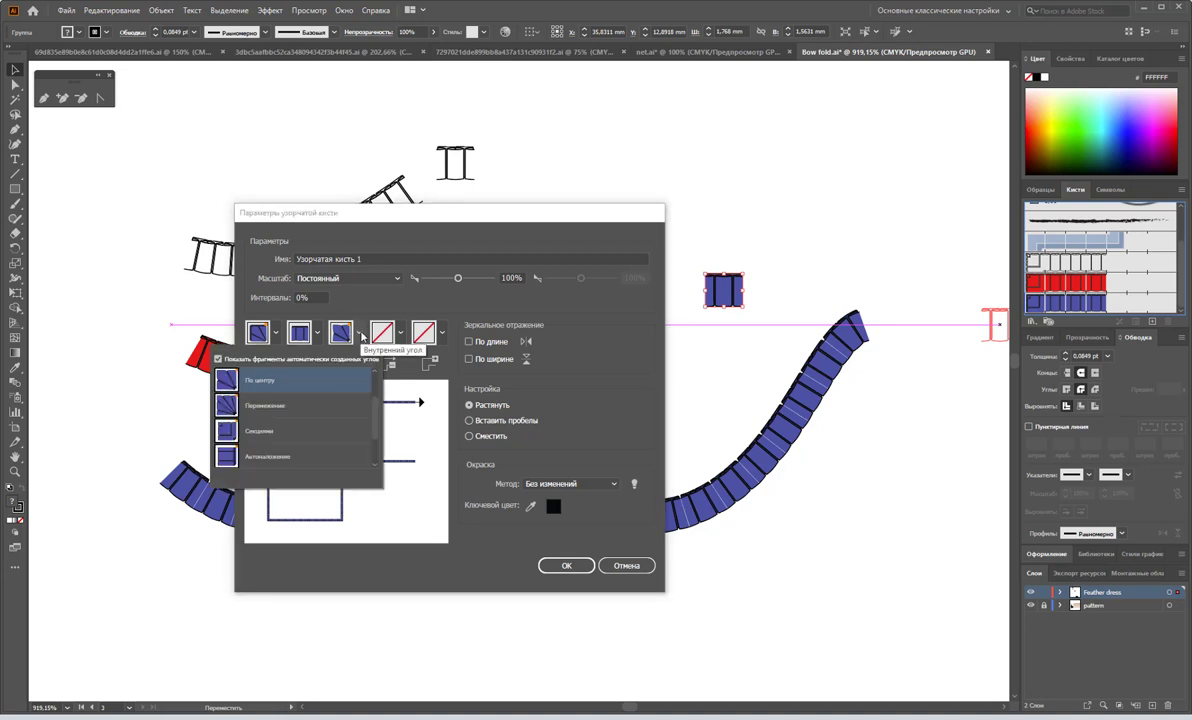
left_click(318, 465)
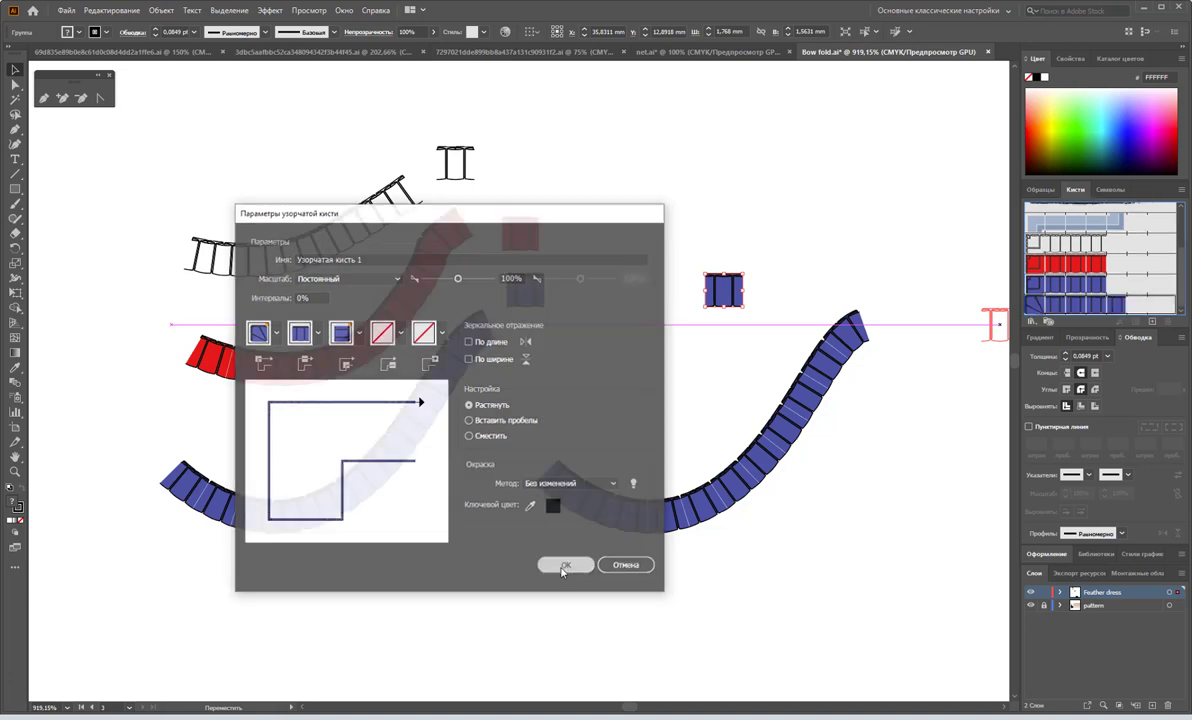
left_click(565, 567)
Step: Select the copied curve and apply the new blue pleated brush to it
left_click_drag(814, 564, 638, 428)
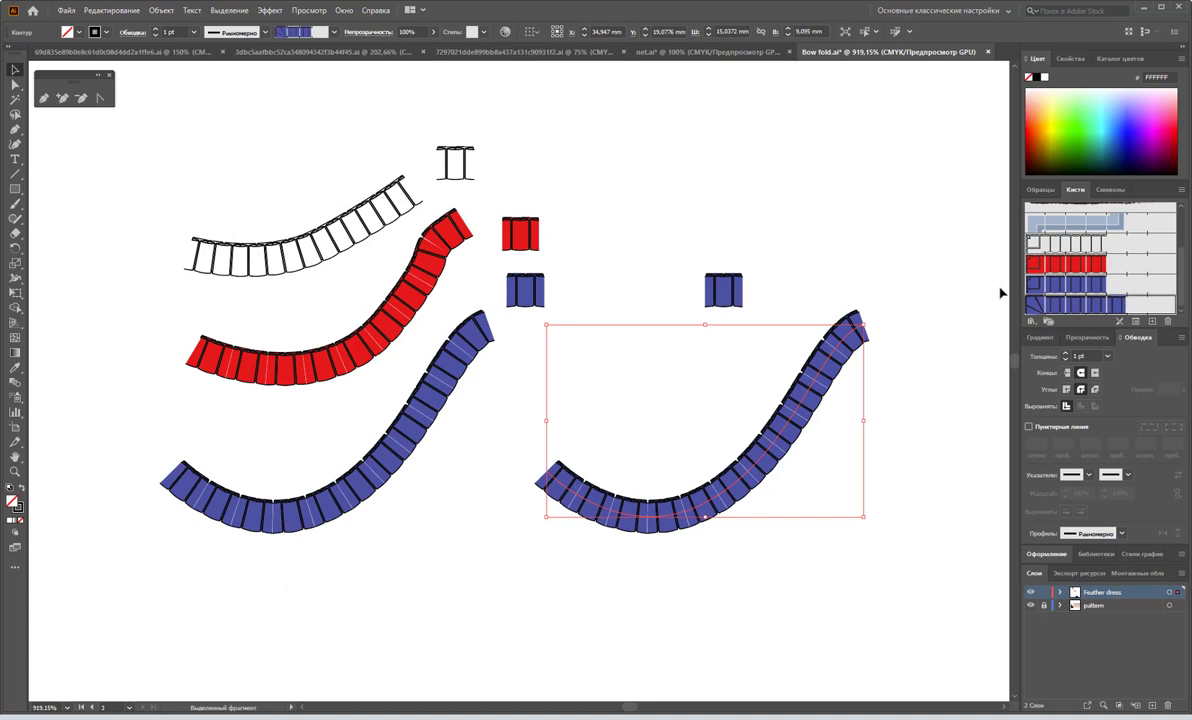
left_click(907, 447)
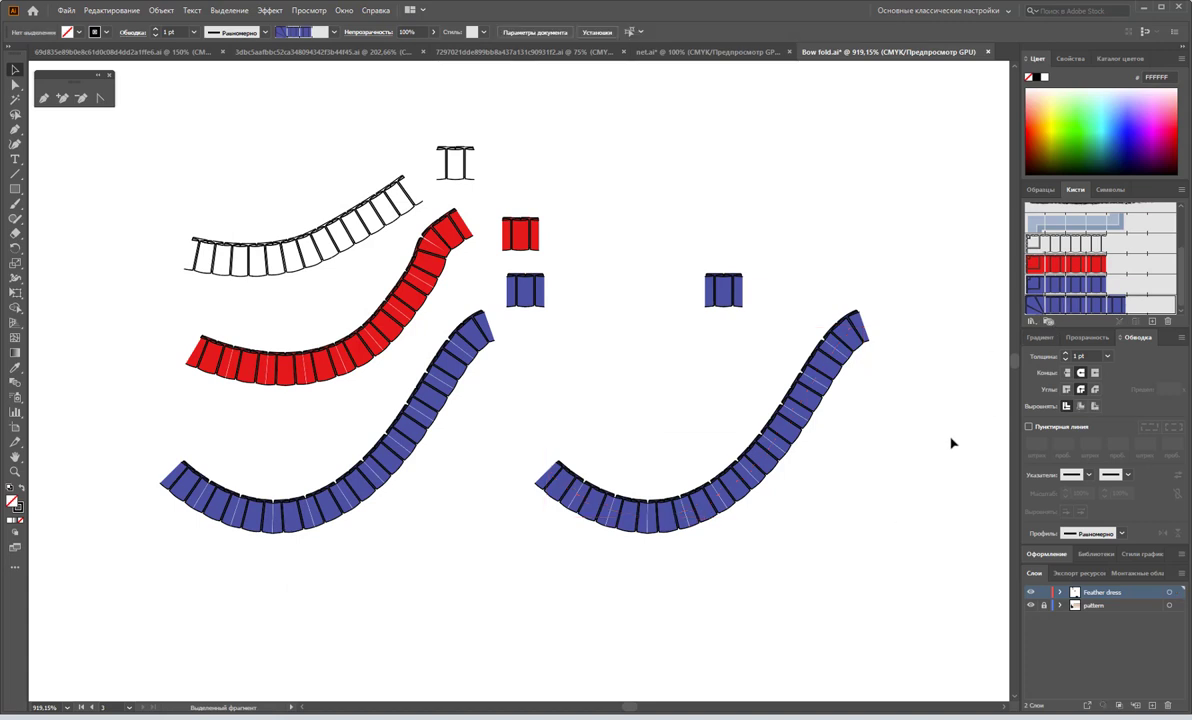
left_click_drag(873, 452, 748, 372)
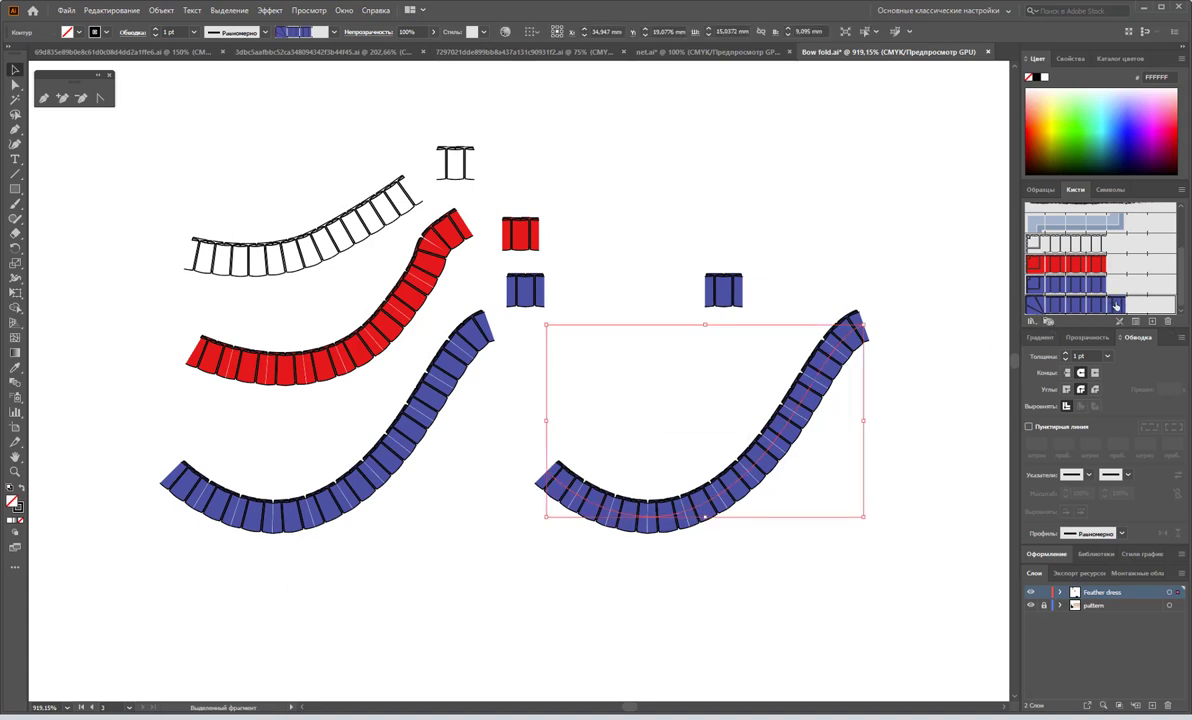
left_click(1040, 302)
Step: Try the white ladder brush on the curve, then switch it back to the blue pleated brush
left_click(1065, 243)
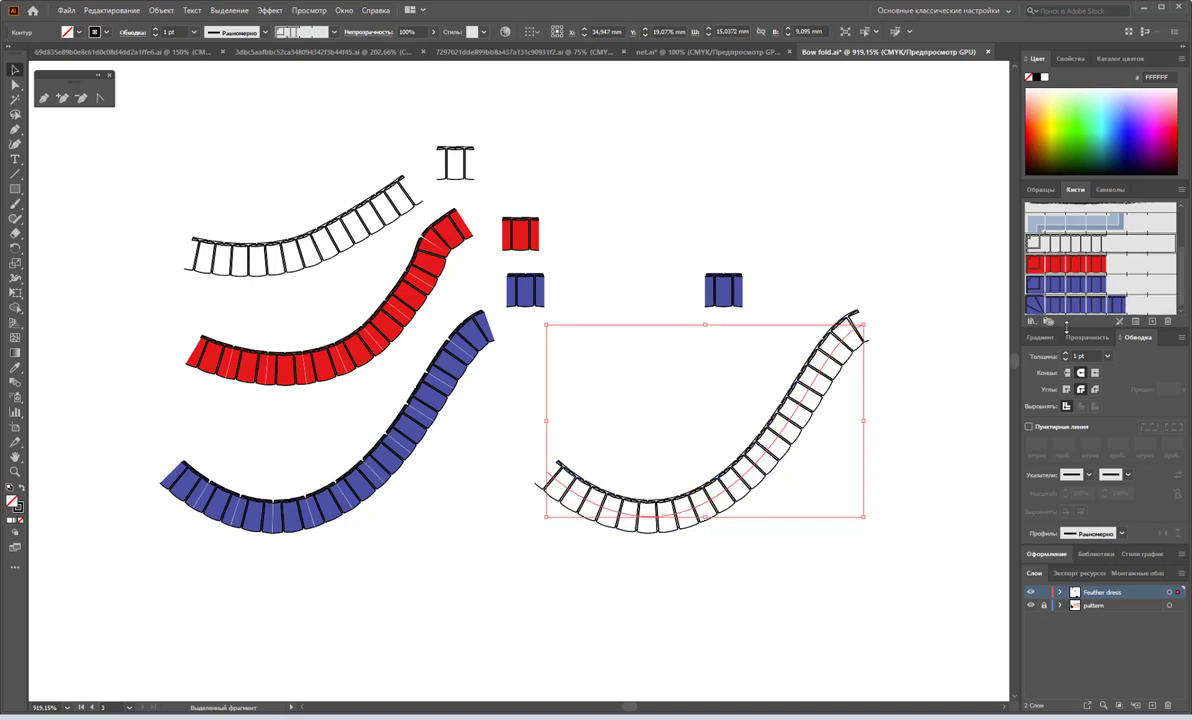
left_click(933, 385)
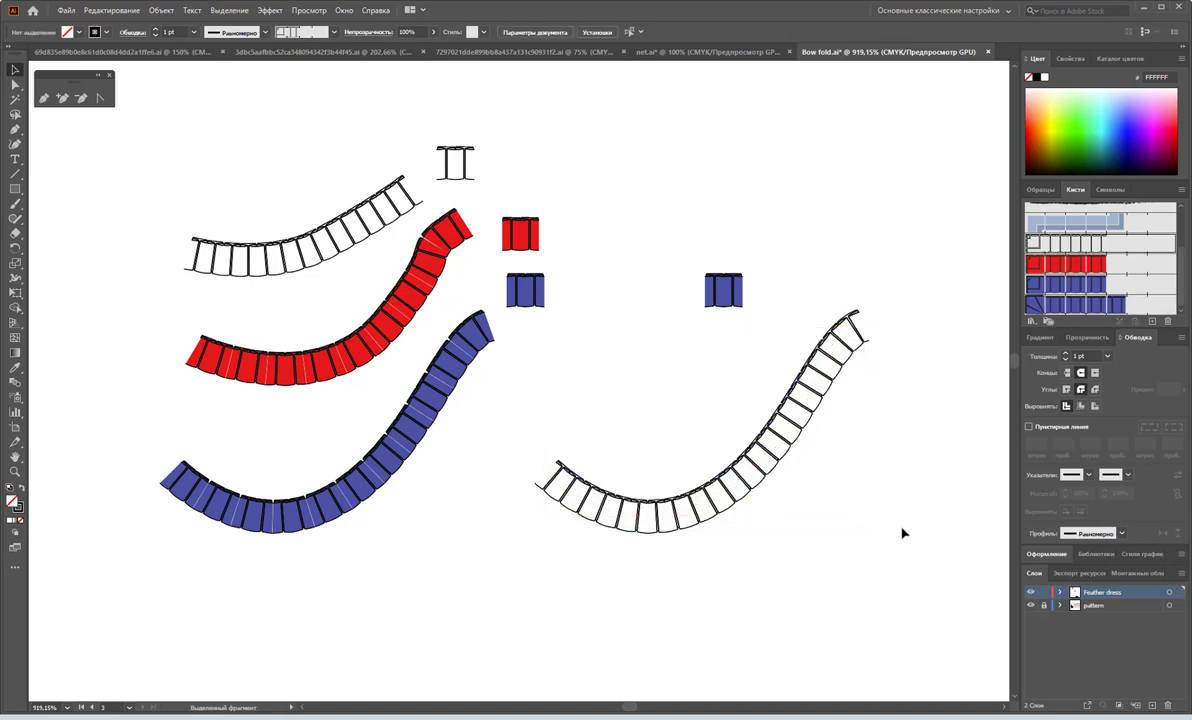
left_click_drag(890, 533, 785, 410)
left_click(1040, 288)
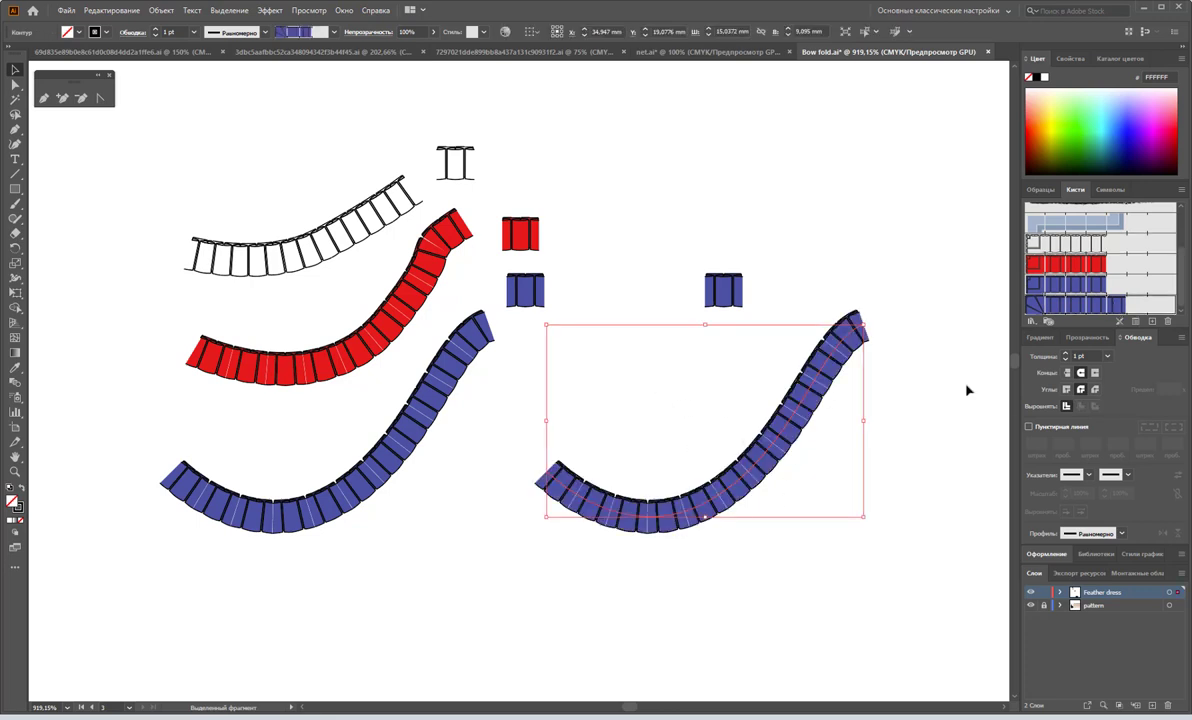
left_click(911, 484)
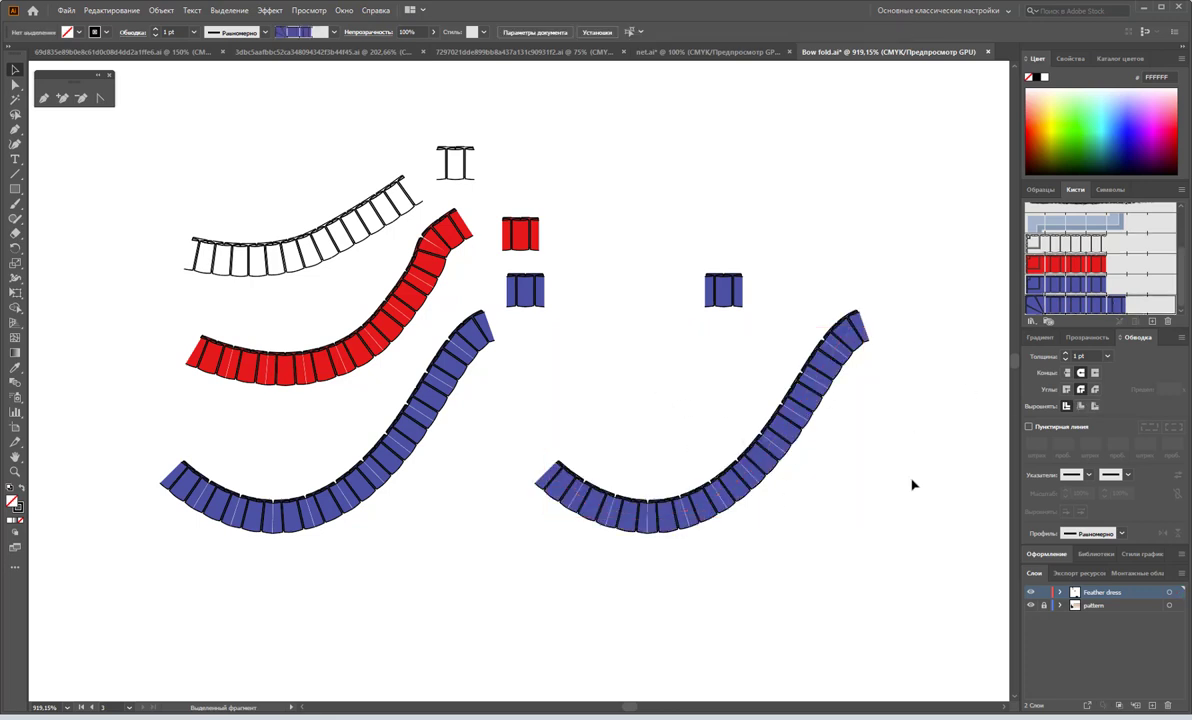
left_click(15, 84)
left_click(16, 472)
Step: Zoom in on the blue tile and draw a no-fill, no-stroke rectangle over the left pleat
left_click_drag(684, 254, 902, 403)
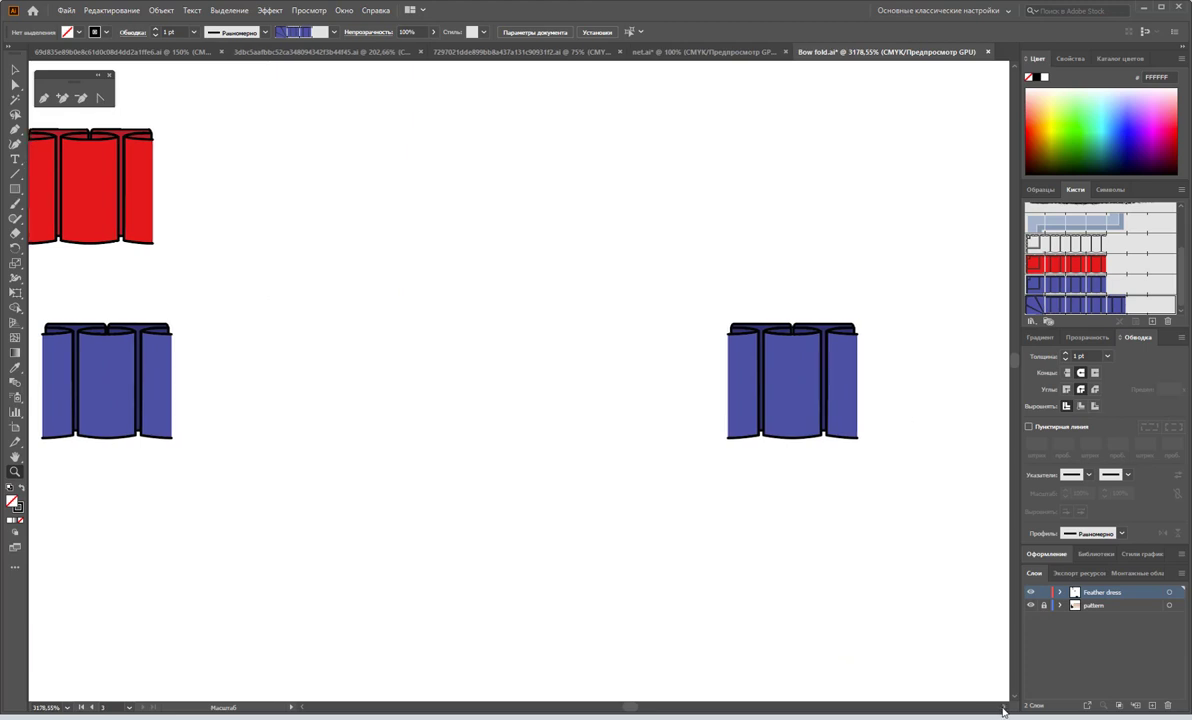
scroll(1004, 713, "right", 5)
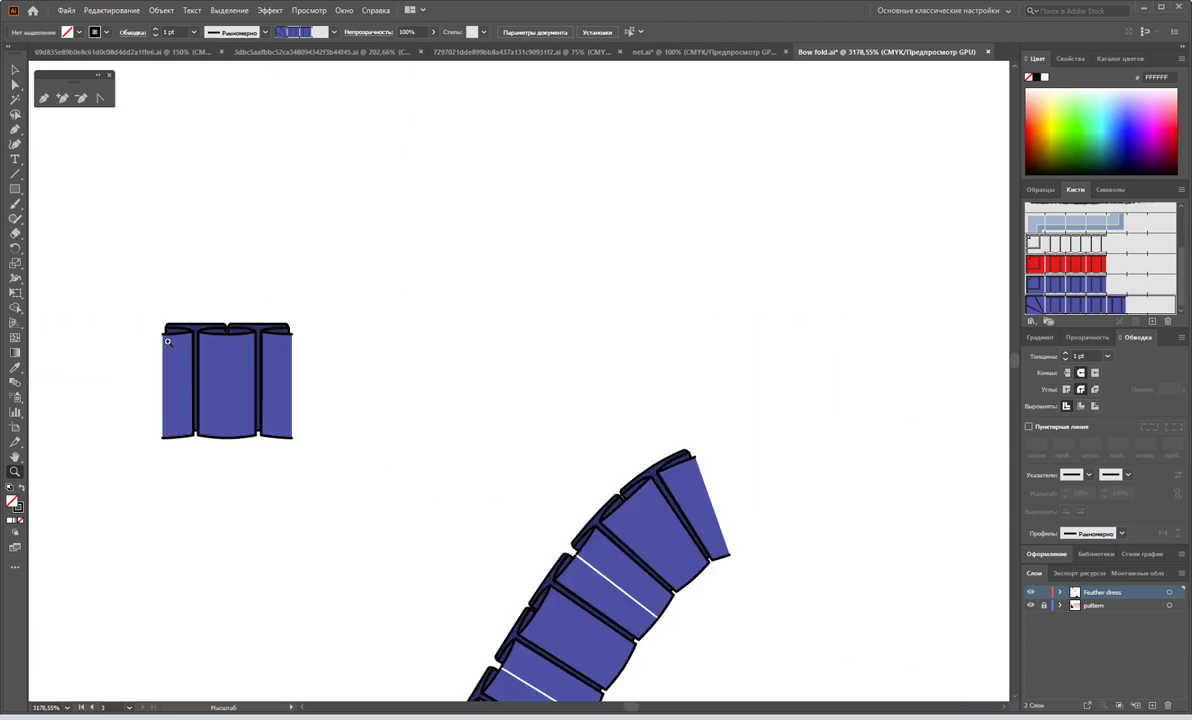
mouse_move(146, 319)
left_mouse_down()
mouse_move(338, 414)
mouse_move(344, 346)
left_mouse_up()
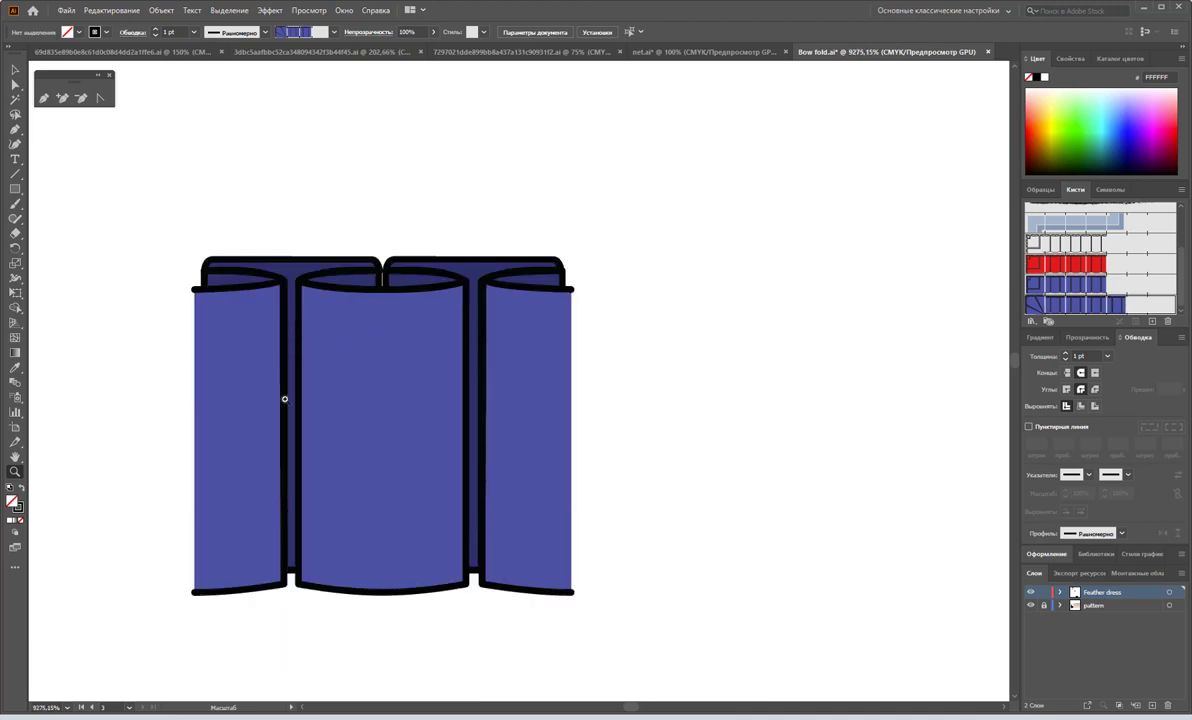
left_click(14, 188)
left_click_drag(146, 221, 195, 636)
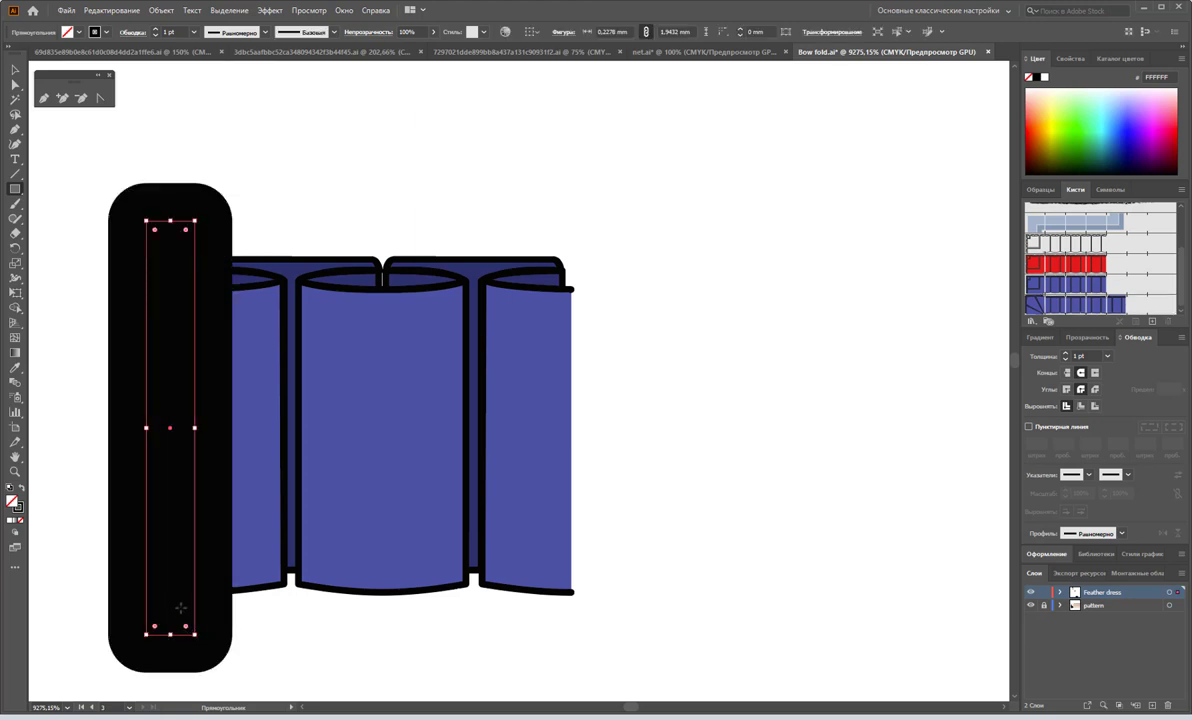
key("ctrl+z")
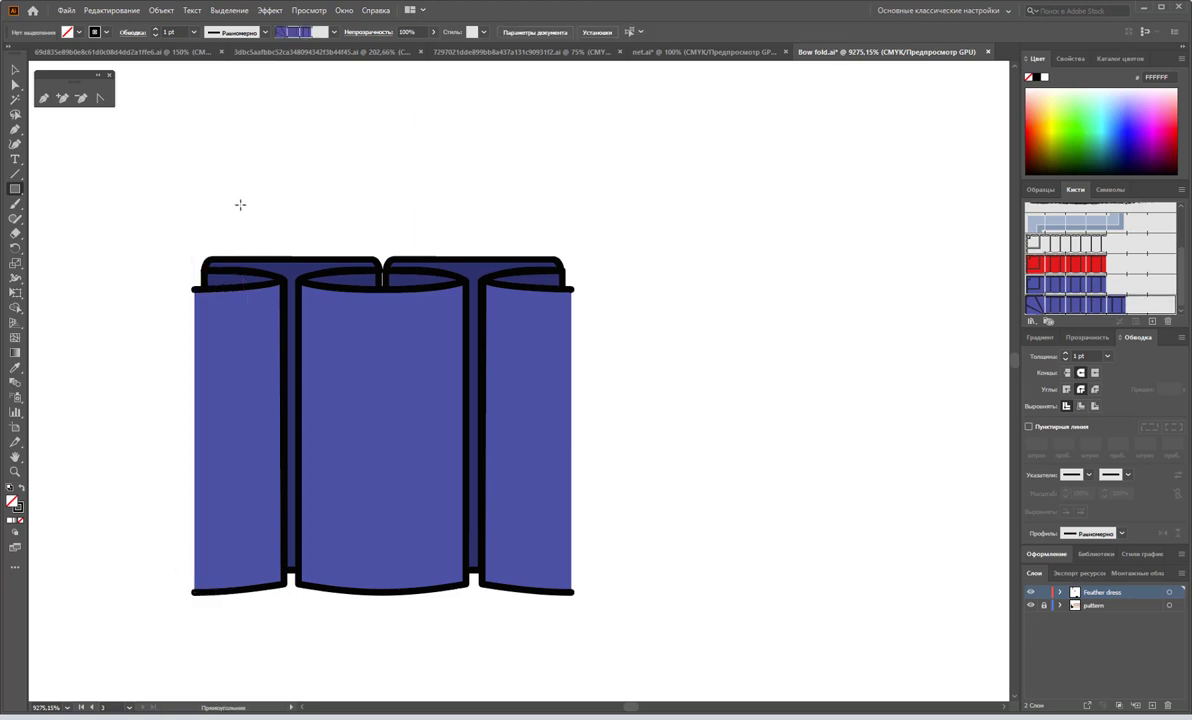
left_click(21, 517)
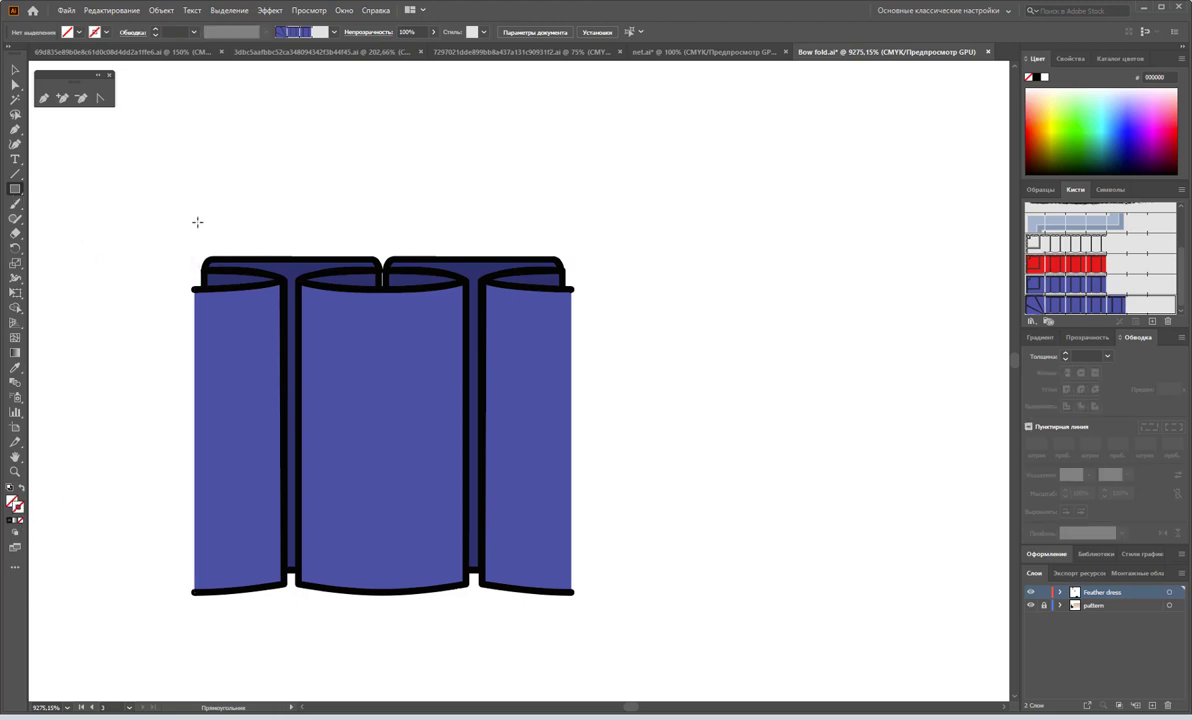
mouse_move(194, 223)
left_mouse_down()
mouse_move(520, 621)
mouse_move(571, 594)
left_mouse_up()
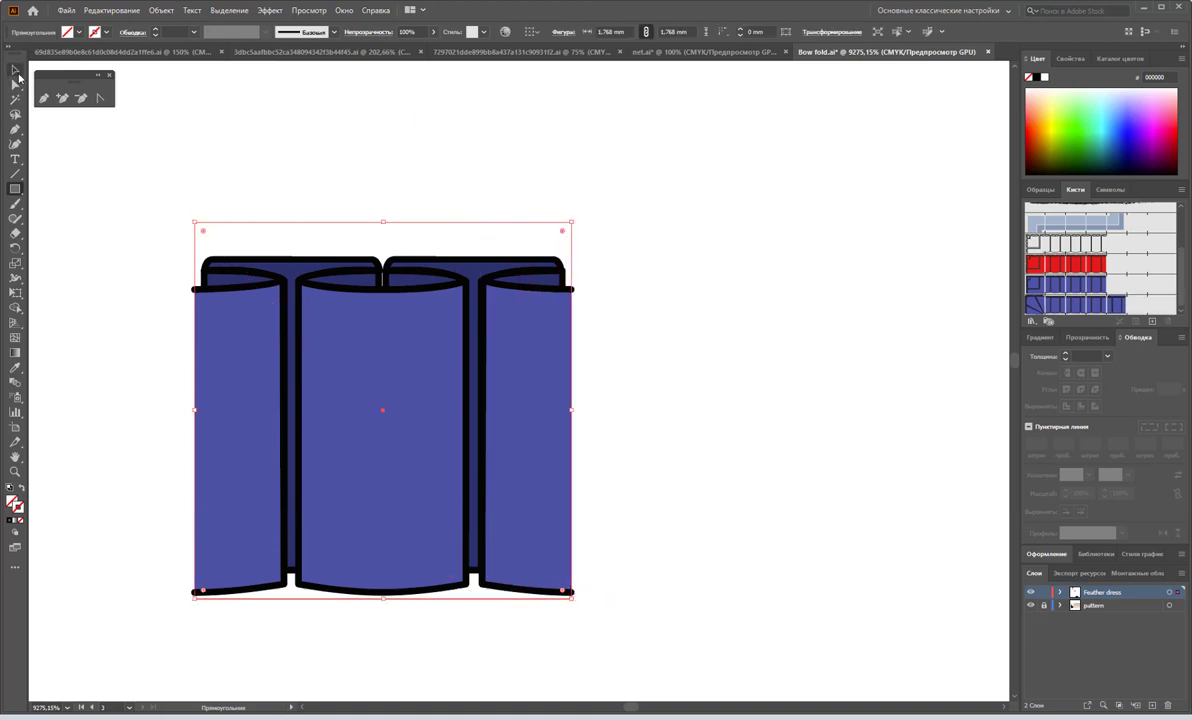
left_click(15, 69)
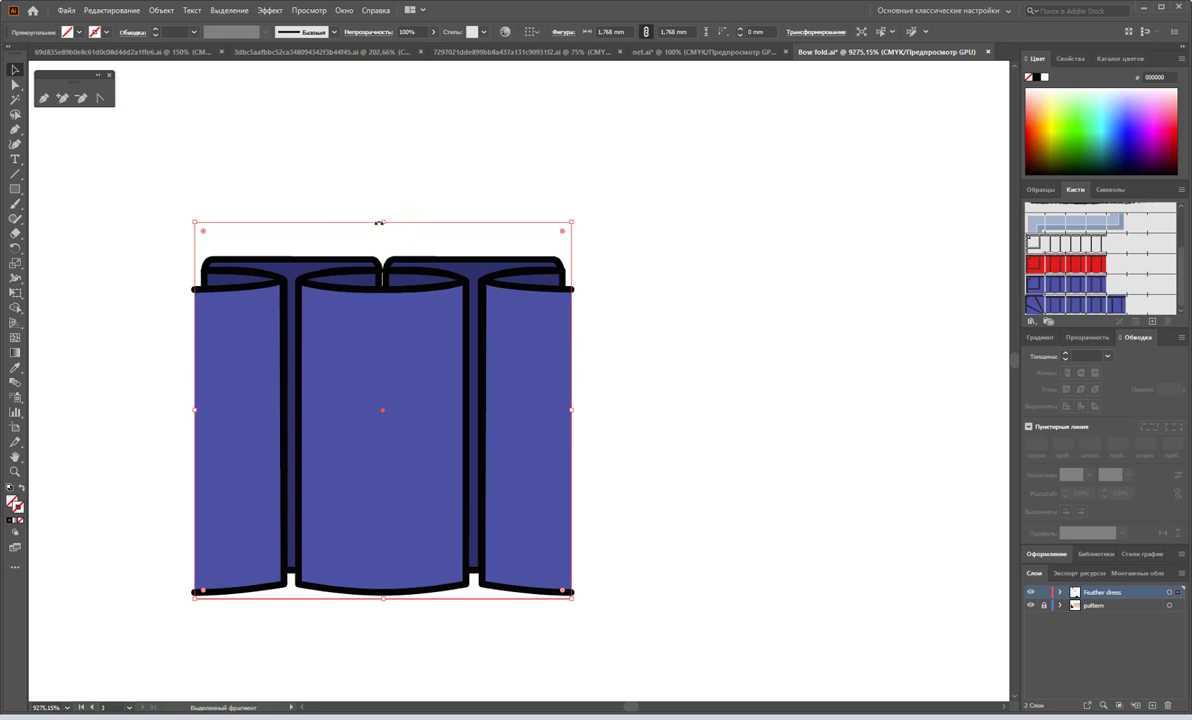
Step: Lower the rectangle's top edge to the tile top, send it to back, and select all the tile artwork
left_click_drag(379, 222, 381, 234)
left_click_drag(383, 222, 383, 246)
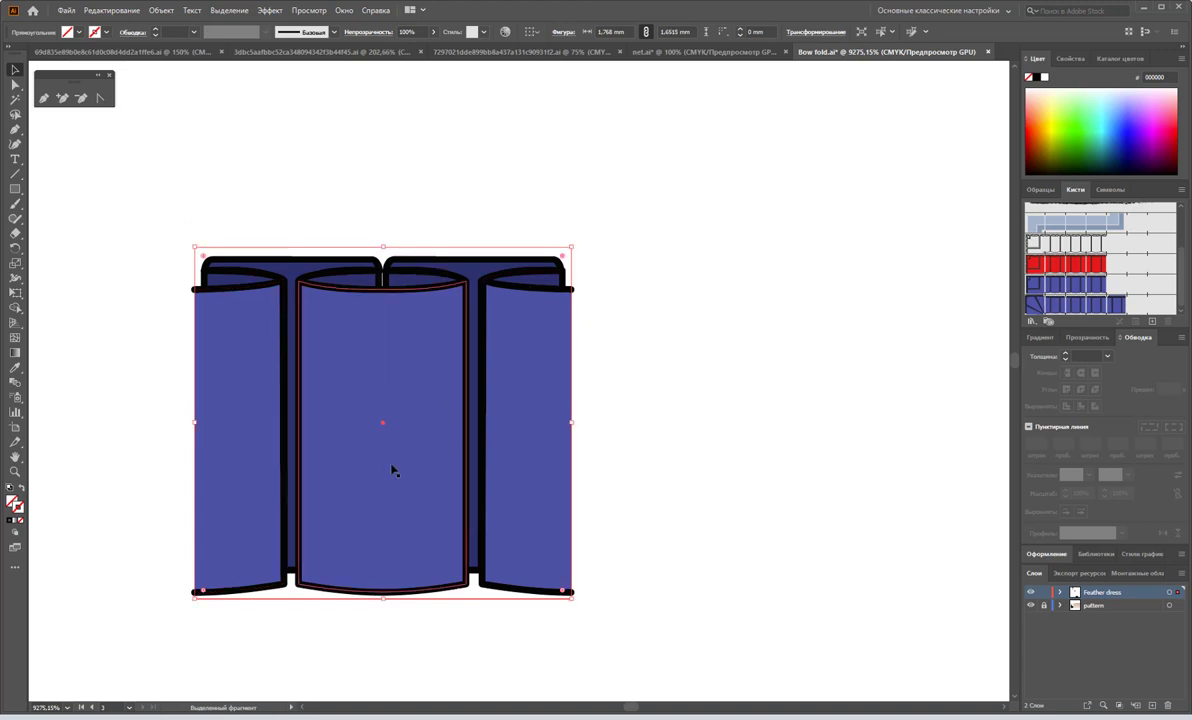
right_click(396, 246)
mouse_move(480, 451)
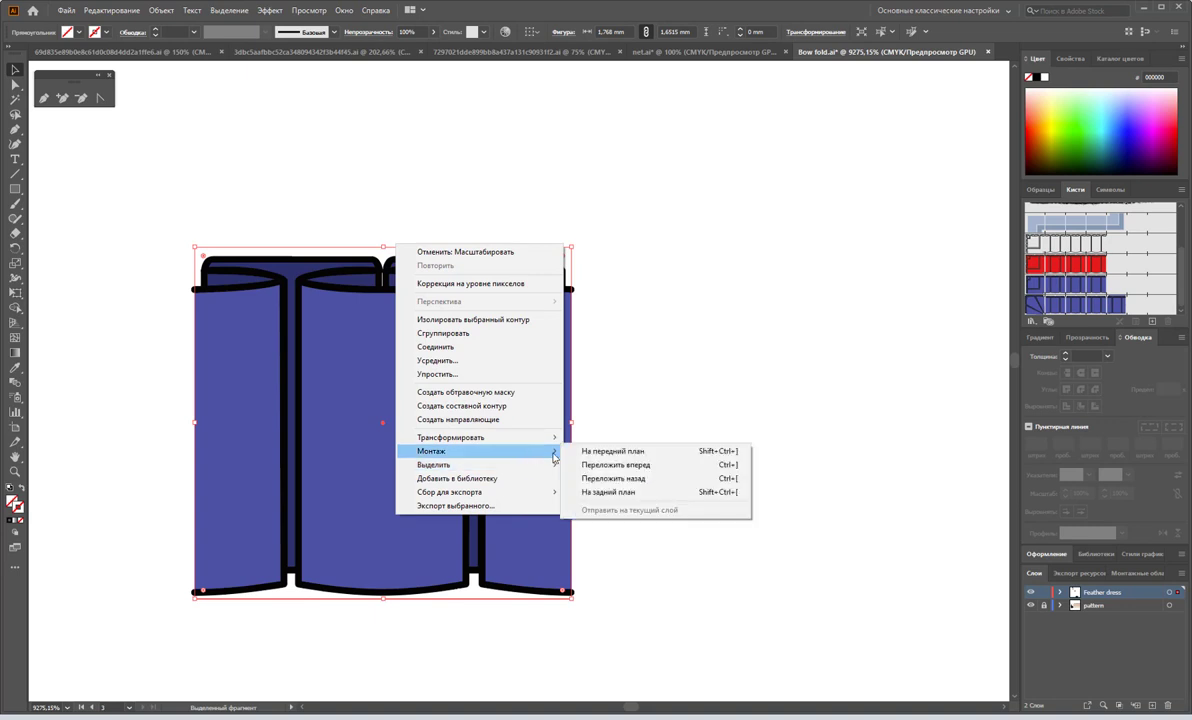
left_click(617, 492)
left_click_drag(706, 184, 140, 636)
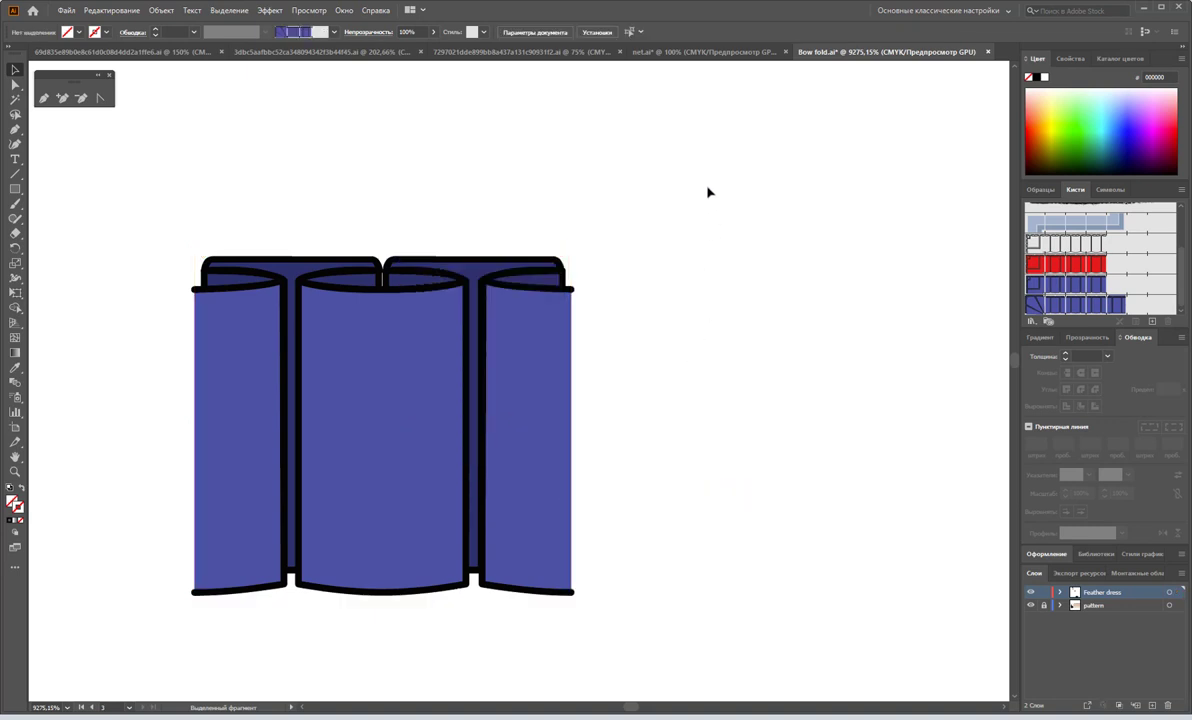
Step: Define the artwork as pattern brush Узорчатая кисть 2 with Auto-Between inner, Auto-Centered outer, and an empty start tile
left_click_drag(368, 430, 1075, 260)
left_click(548, 428)
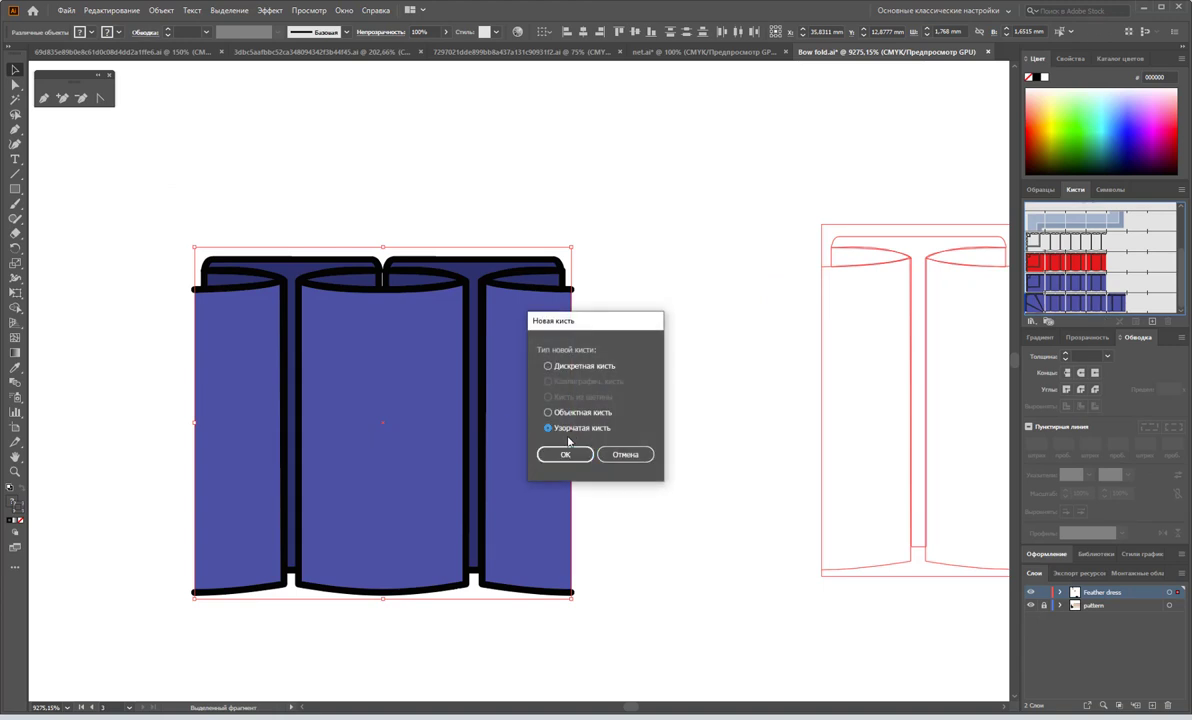
left_click(565, 454)
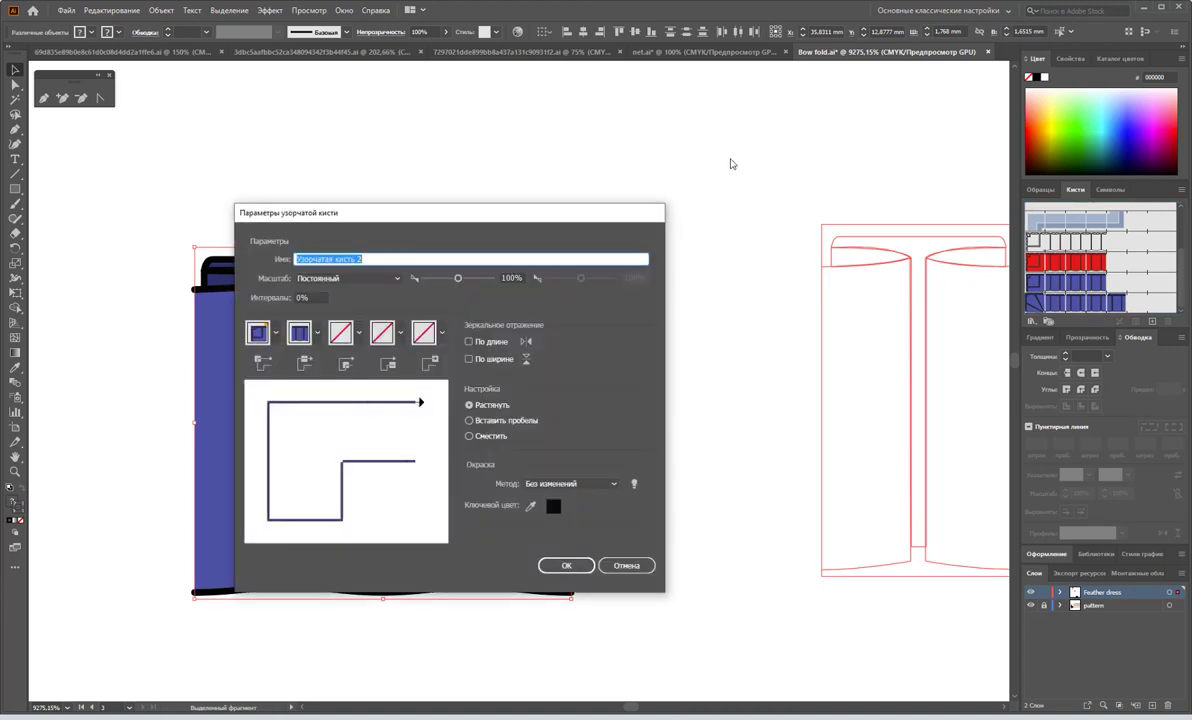
left_click(342, 335)
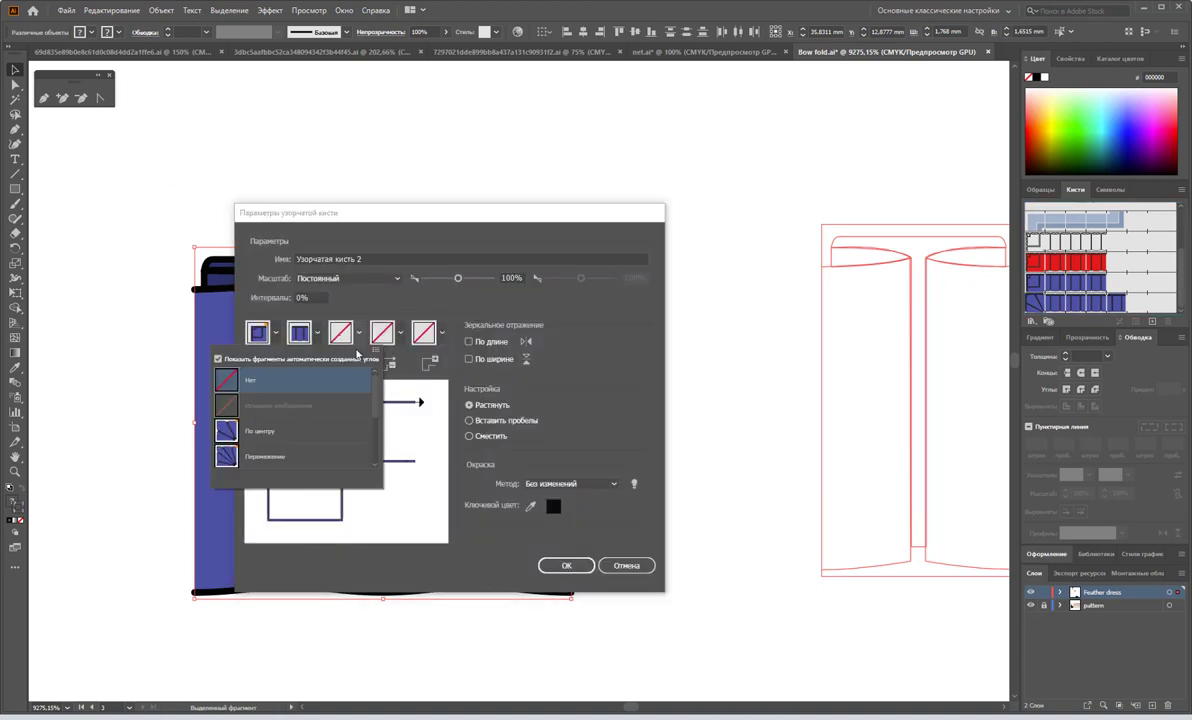
left_click(295, 460)
left_click(399, 336)
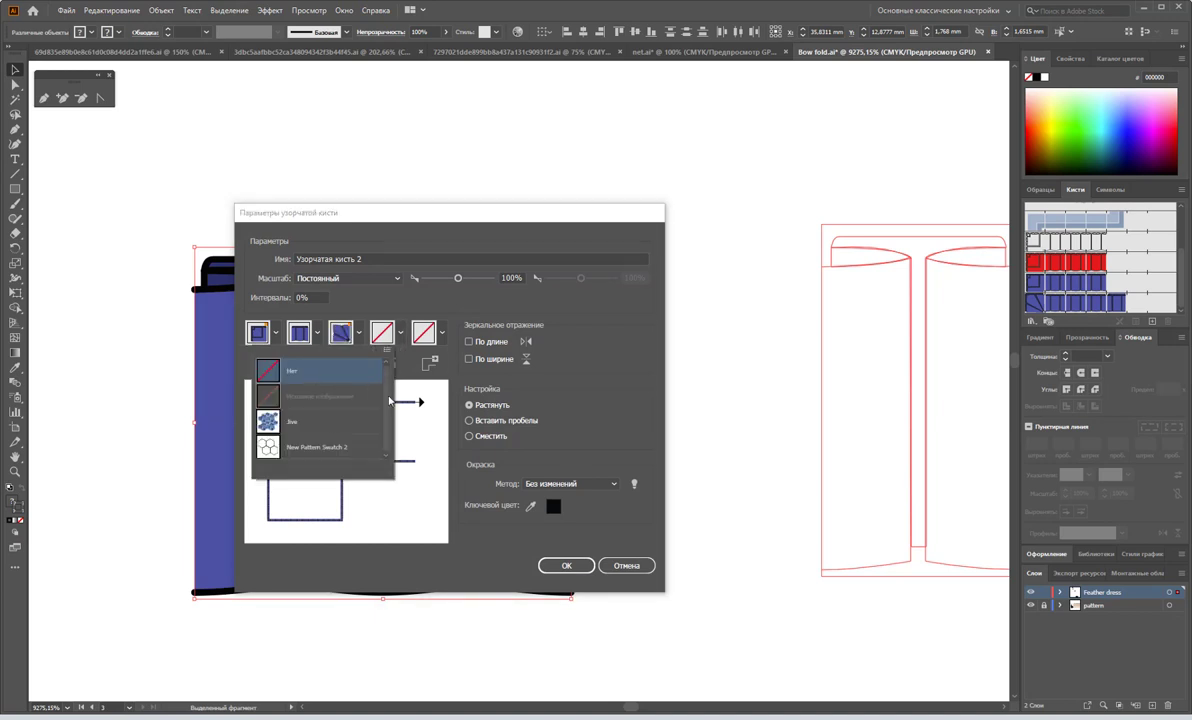
left_click(400, 401)
left_click(277, 334)
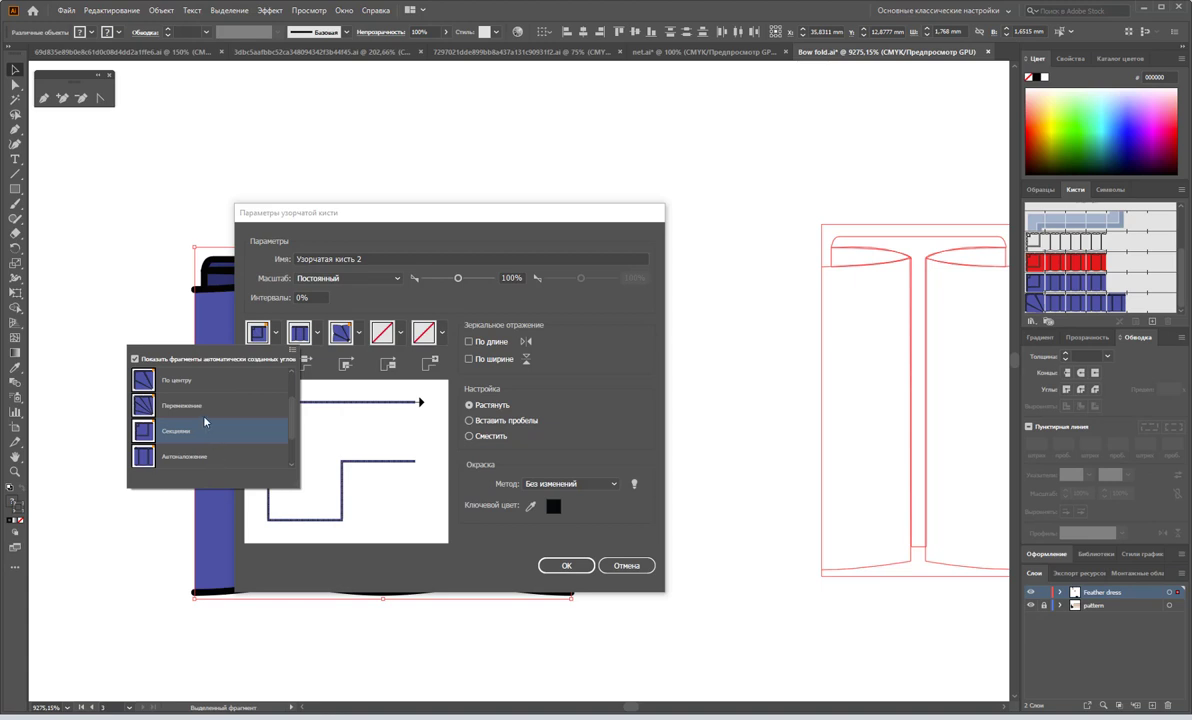
left_click(199, 382)
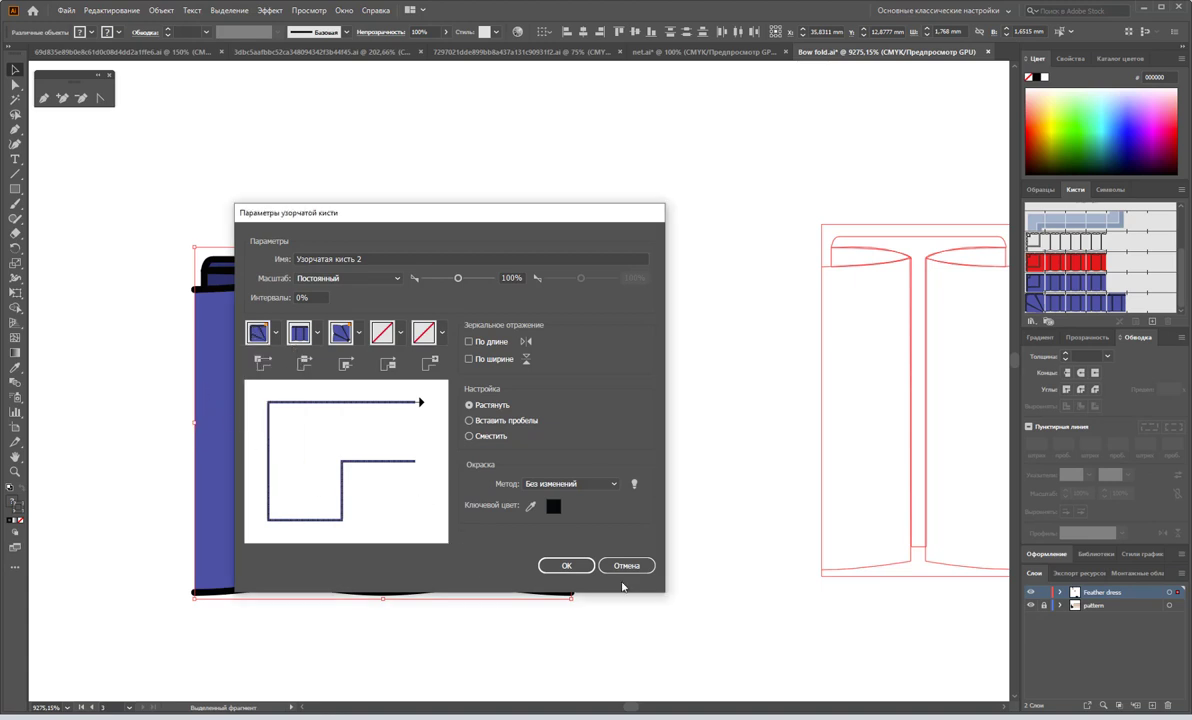
left_click(566, 565)
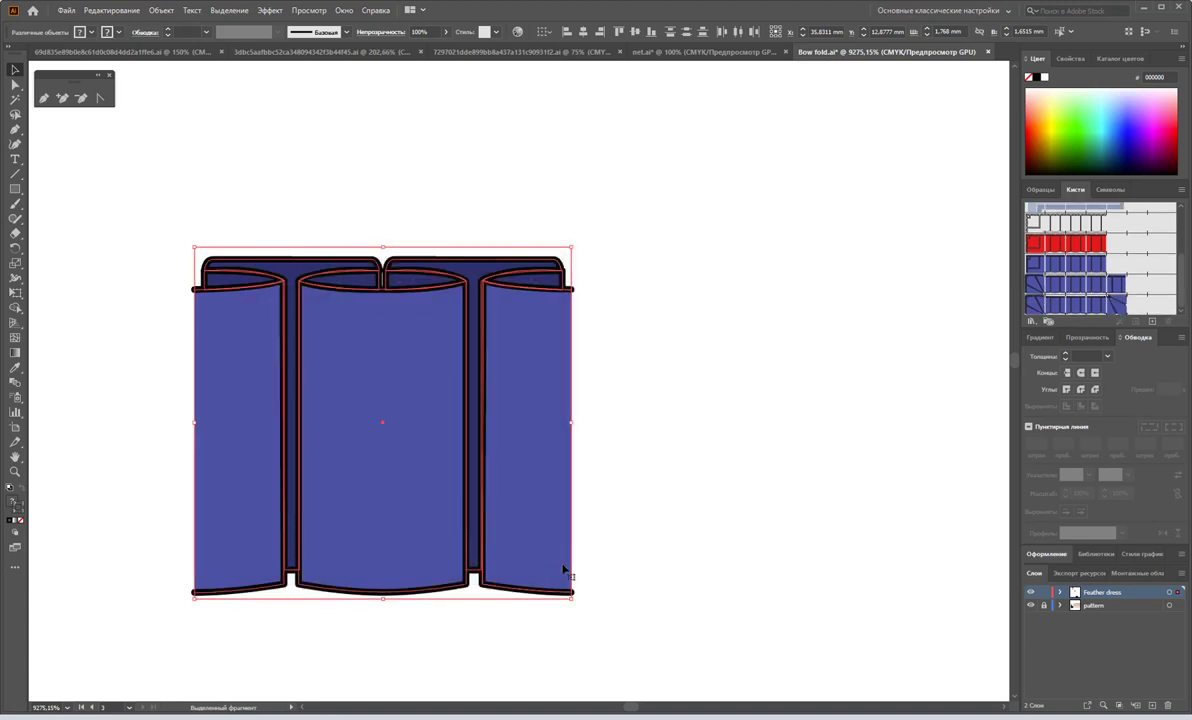
Step: Apply the second pattern brush, Узорчатая кисть 2, to the curved blue stroke, removing its white seams
left_click(690, 517)
key("z")
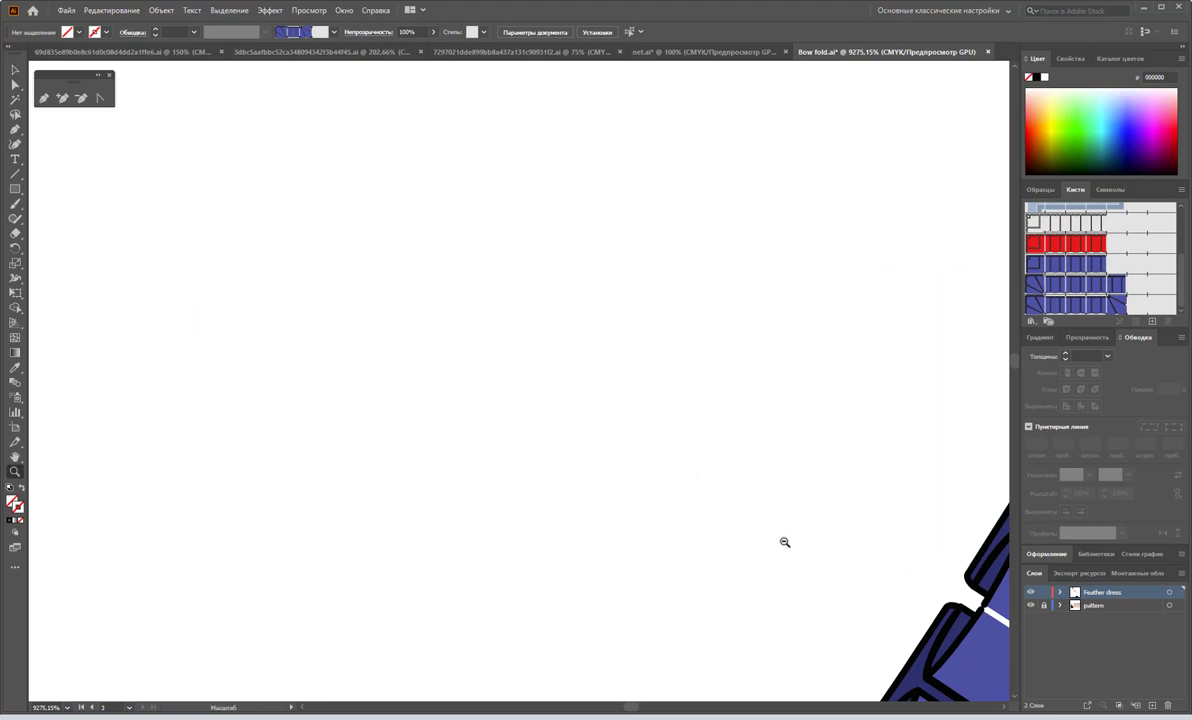
left_click(785, 542, "alt")
left_click(577, 338, "alt")
left_click(495, 327, "alt")
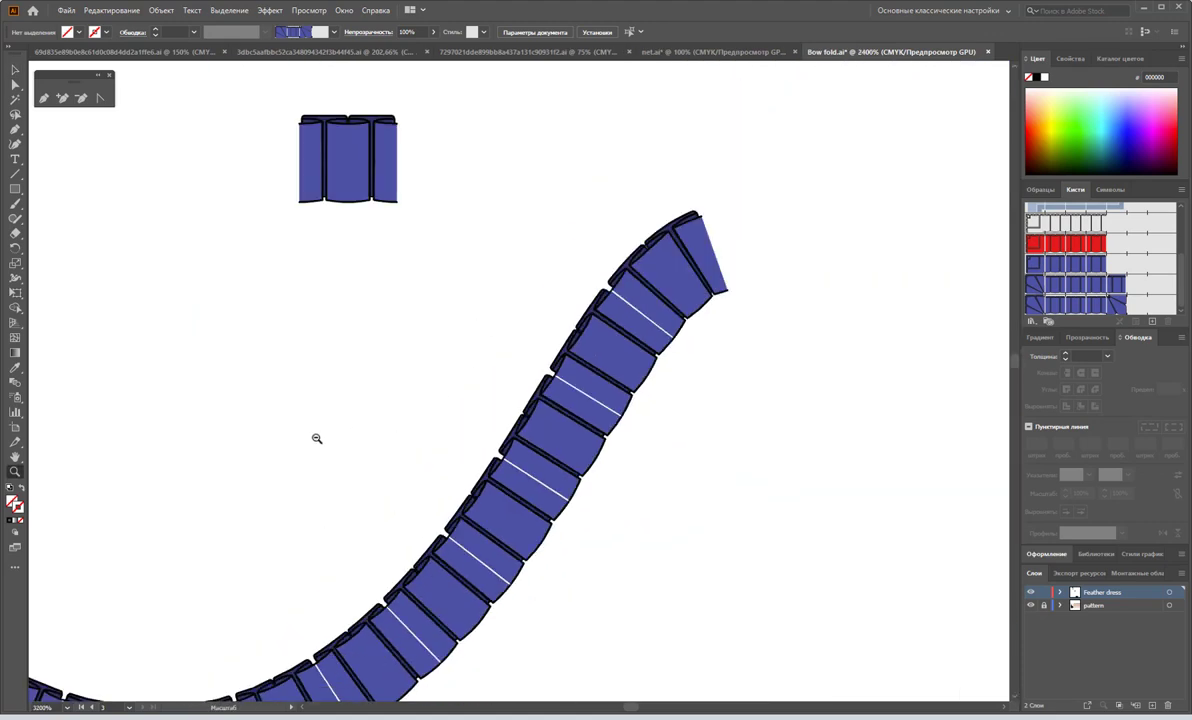
left_click(317, 438, "alt")
left_click(15, 69)
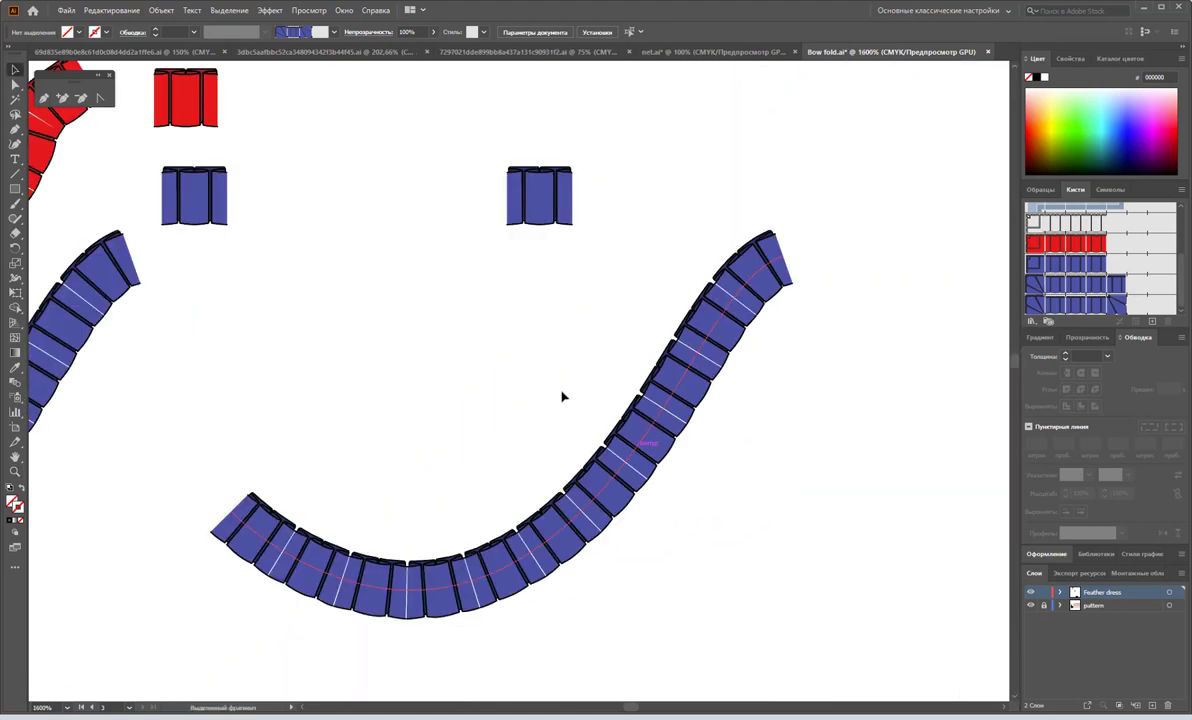
left_click_drag(559, 386, 728, 550)
left_click(1163, 281)
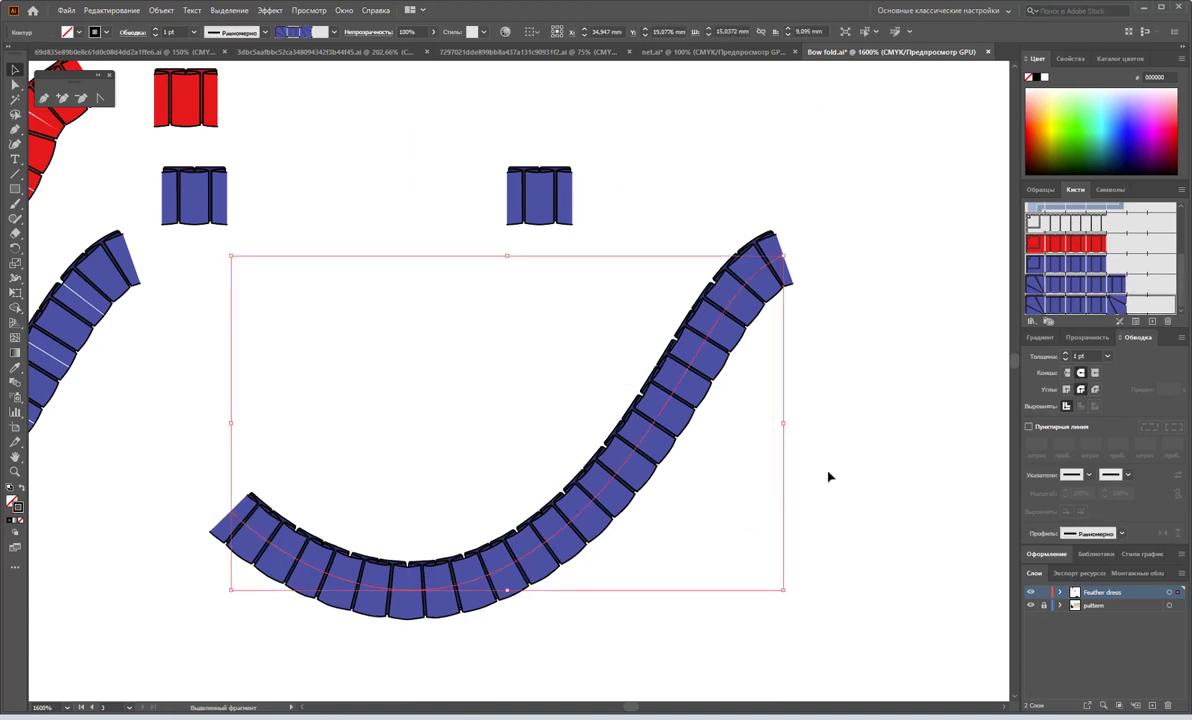
left_click(807, 454)
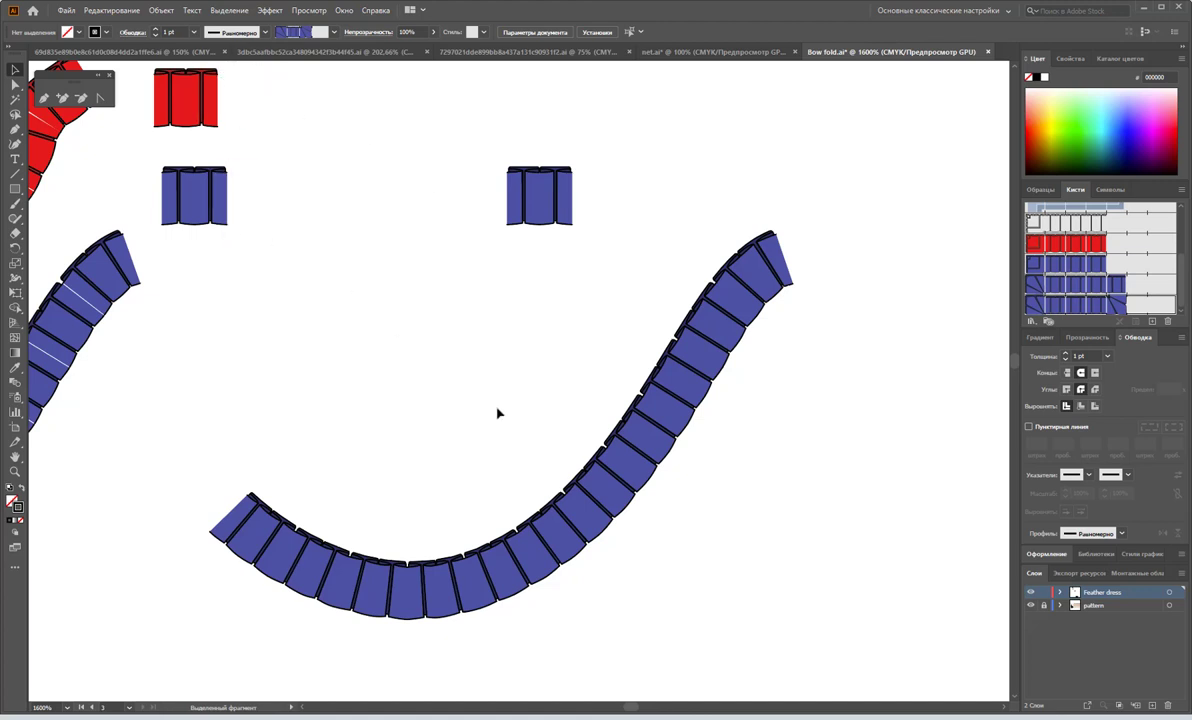
key("z")
left_click(580, 464, "alt")
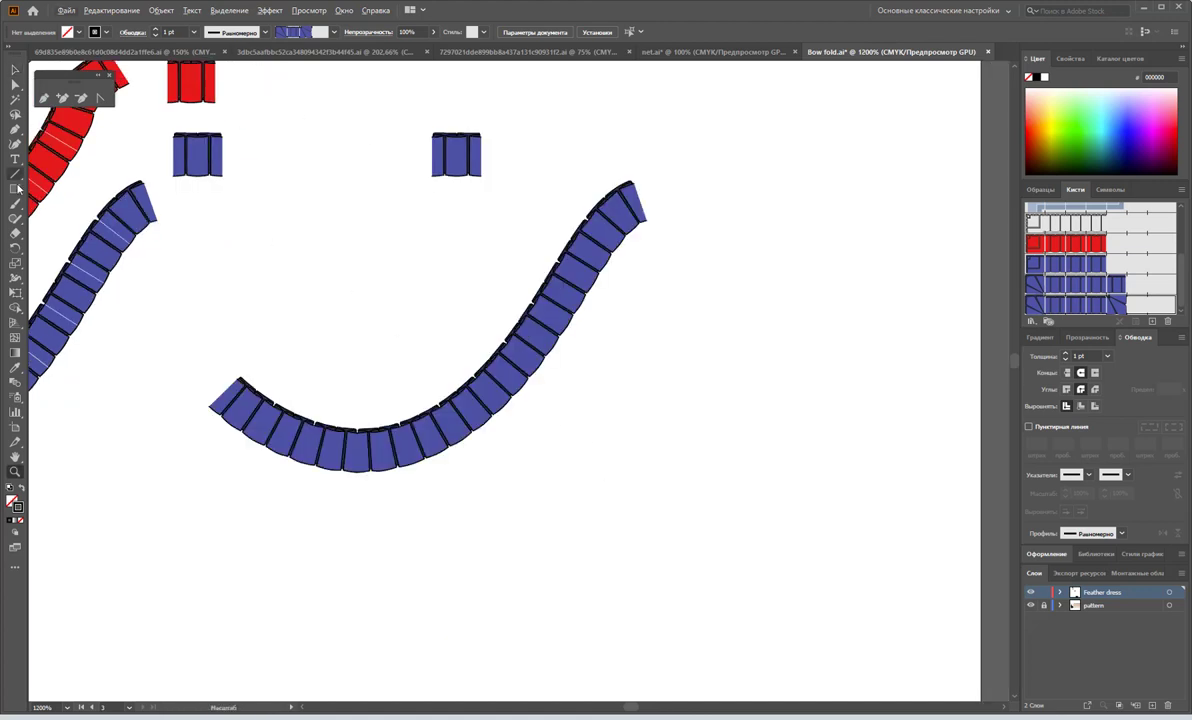
Step: Draw a Pen path with right-angled steps down and left, ending in a wavy tail
left_click(15, 129)
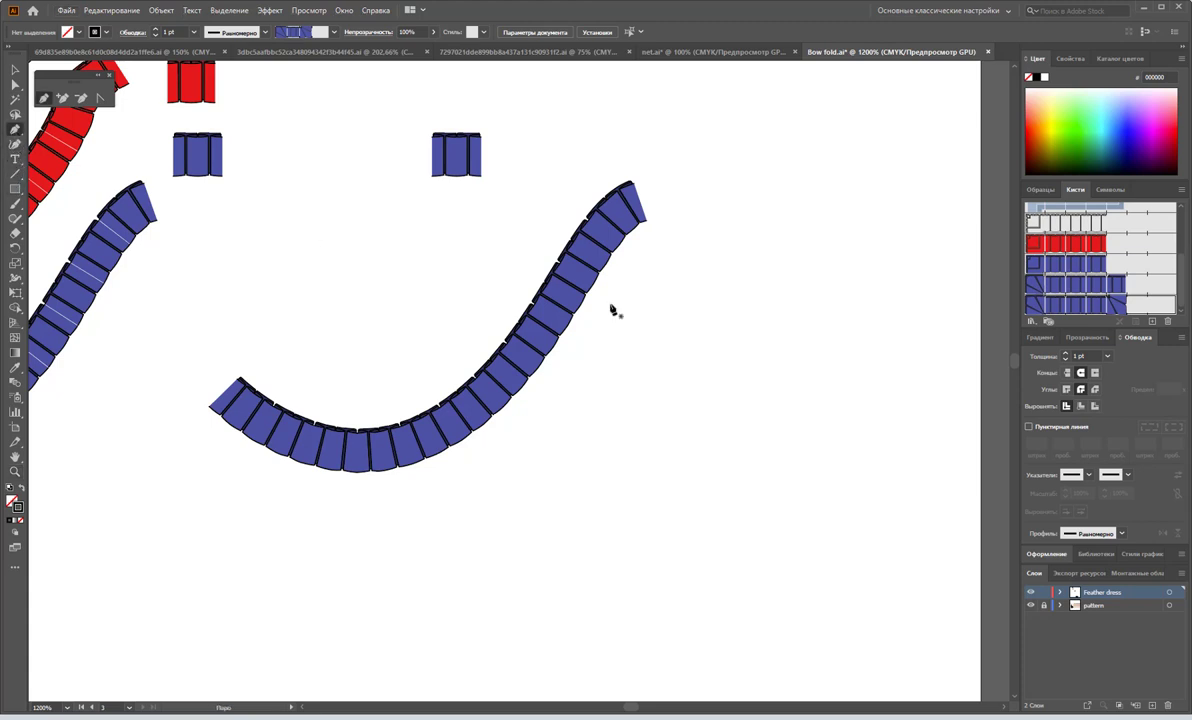
left_click(789, 244)
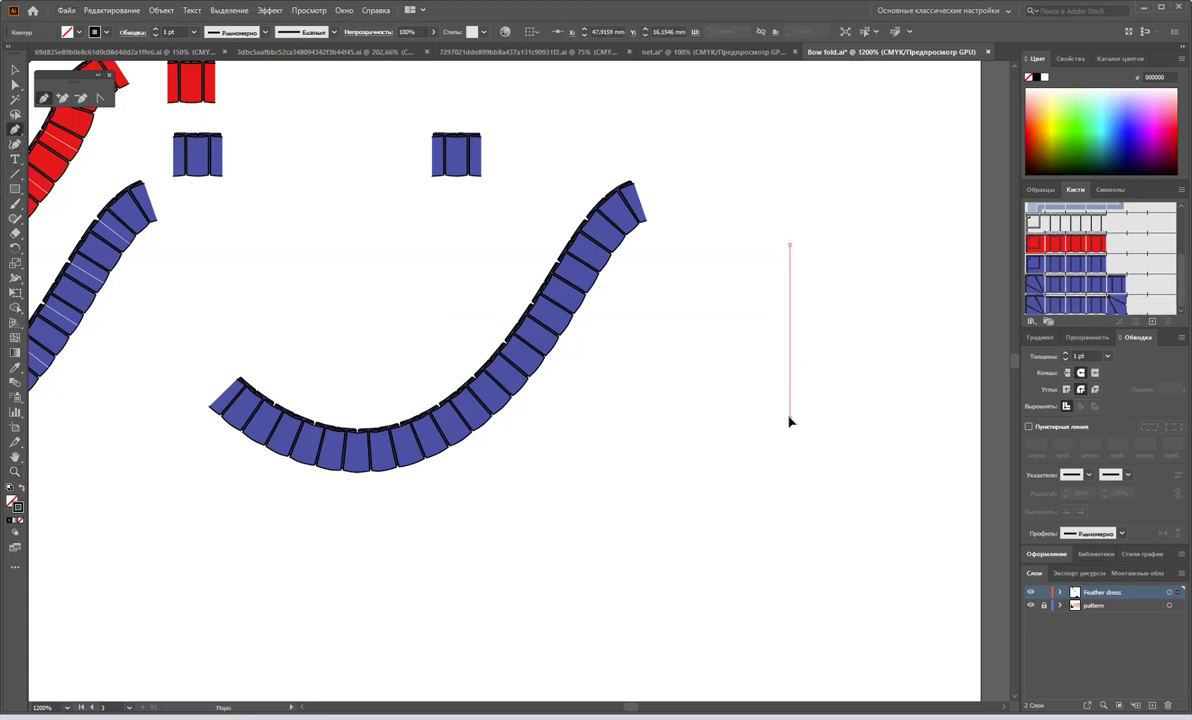
left_click(790, 416)
left_click(599, 416)
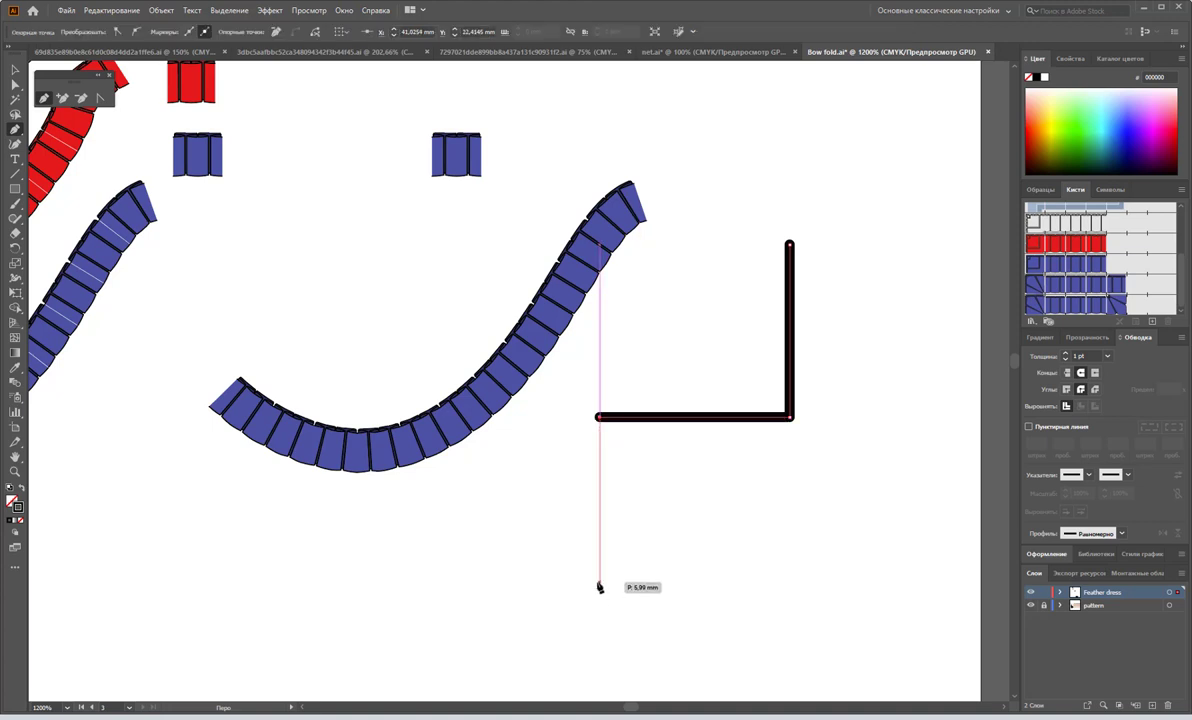
left_click(600, 582)
left_click_drag(422, 583, 389, 611)
left_click(165, 598)
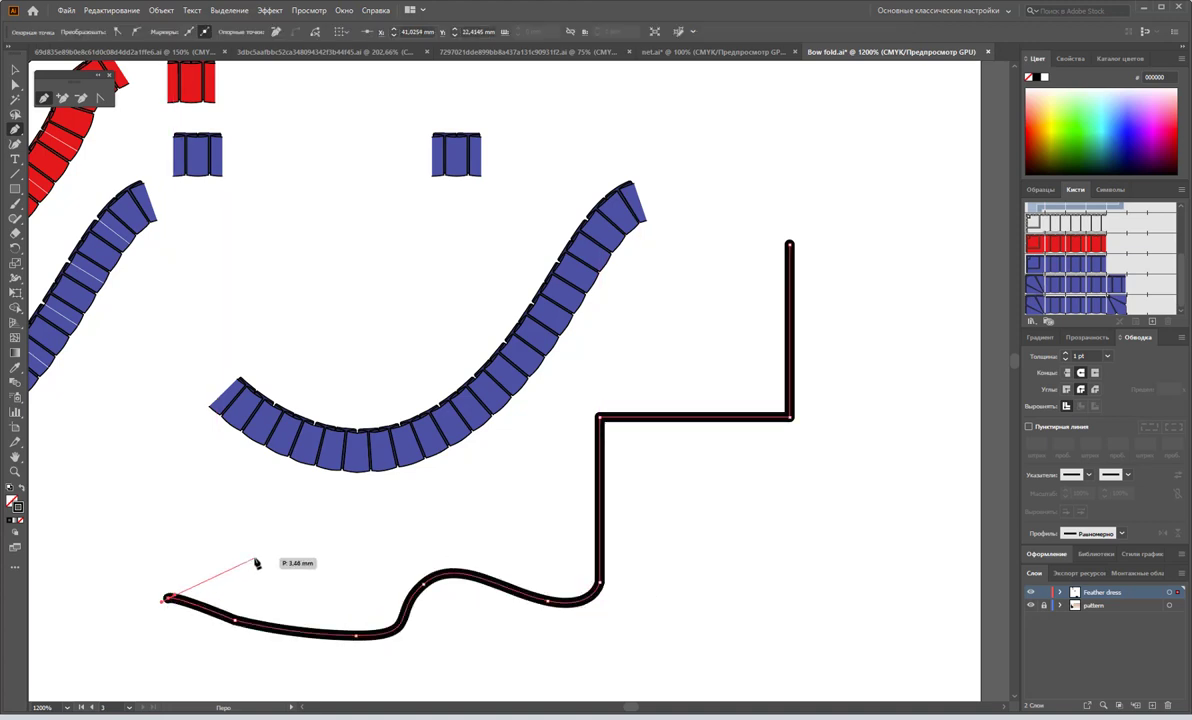
key("Escape")
Step: Apply the blue pleated brush with its corner tiles to the new path
left_click(14, 68)
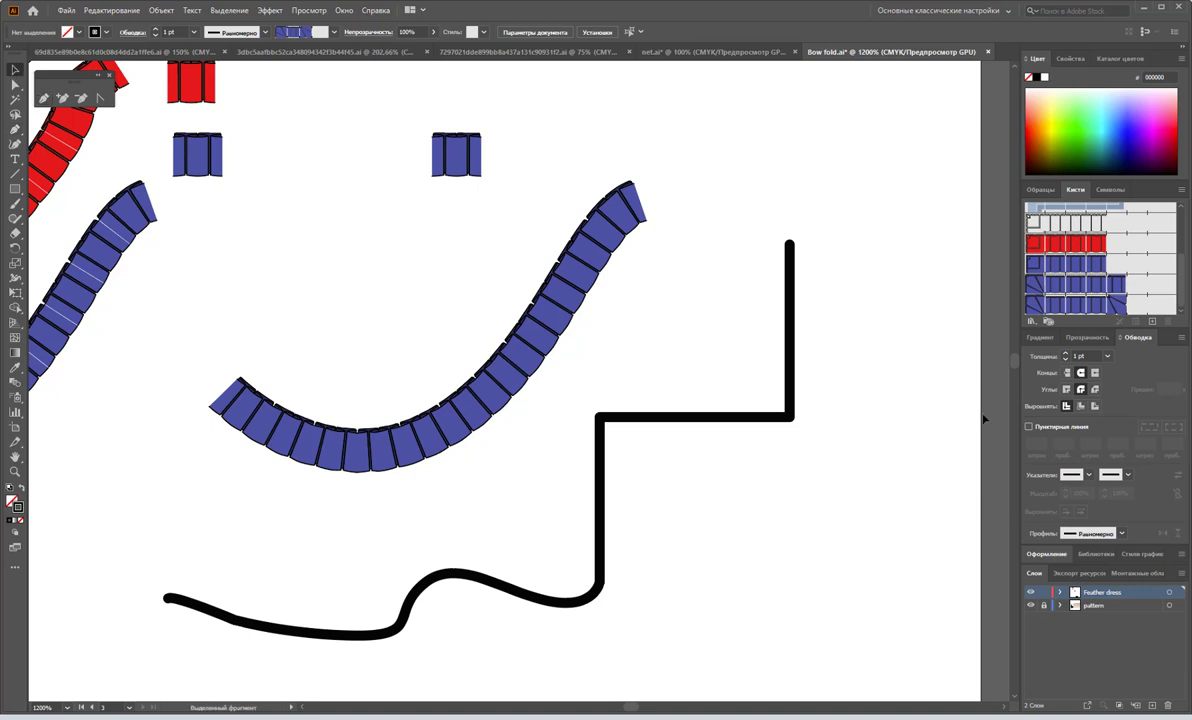
left_click_drag(810, 340, 705, 478)
left_click(1110, 290)
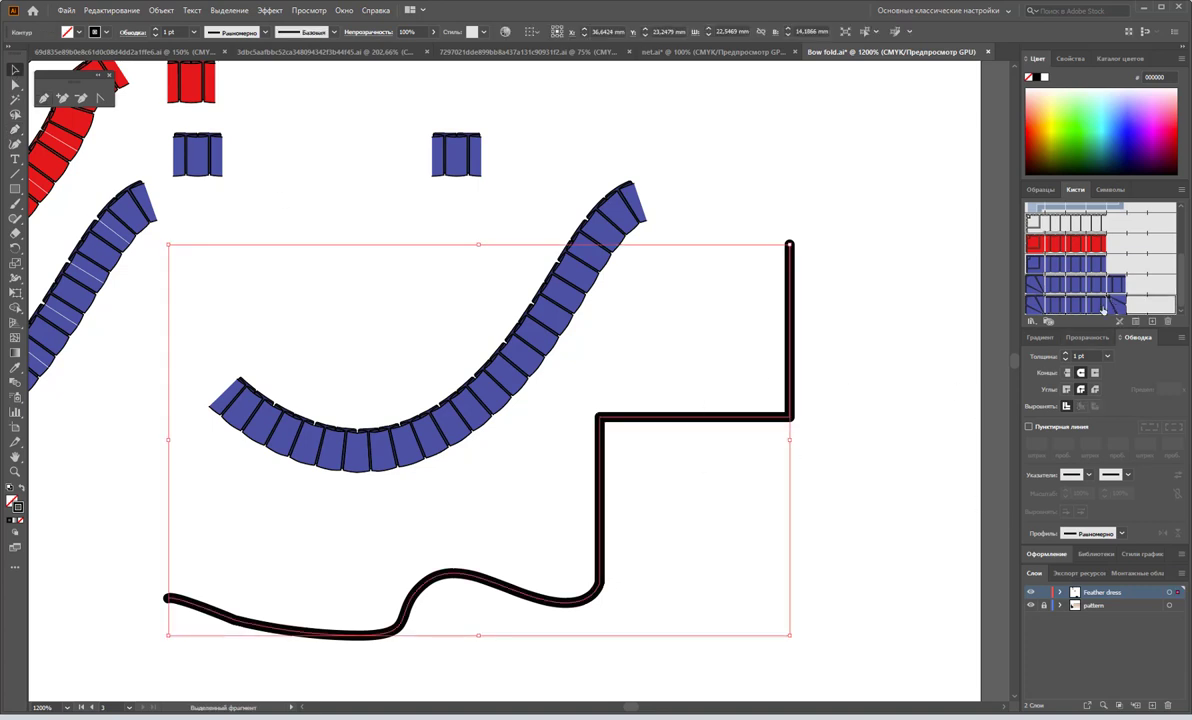
left_click(908, 391)
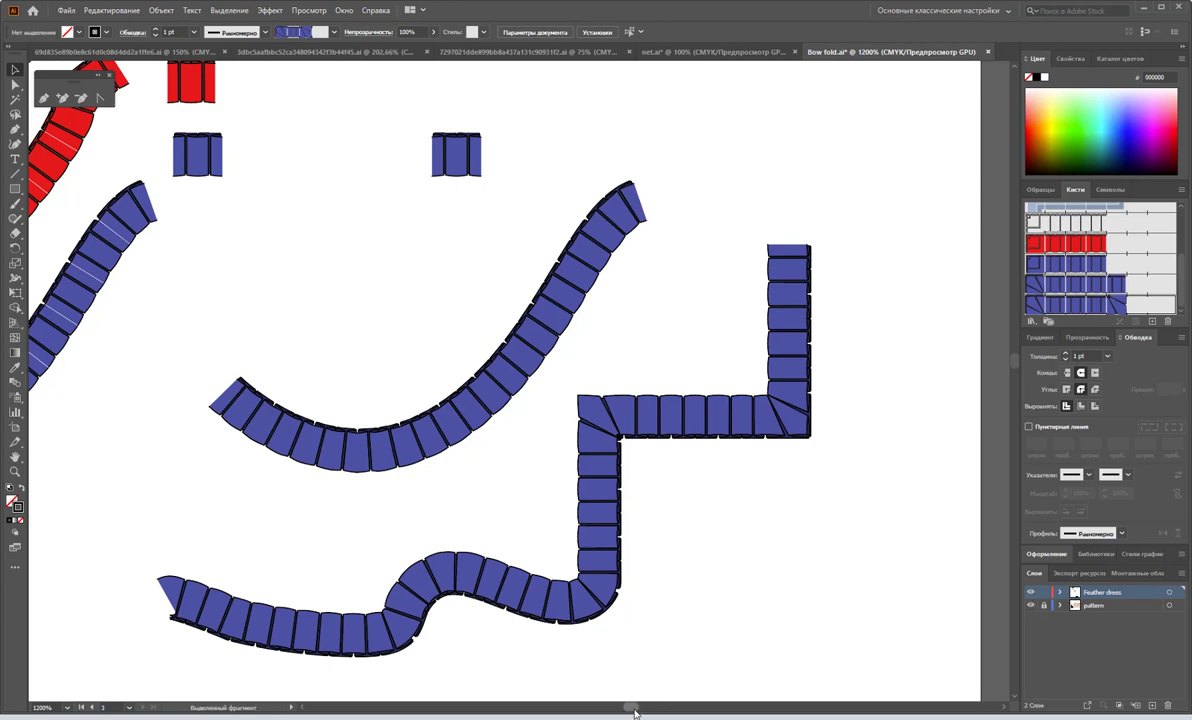
left_click_drag(630, 707, 636, 712)
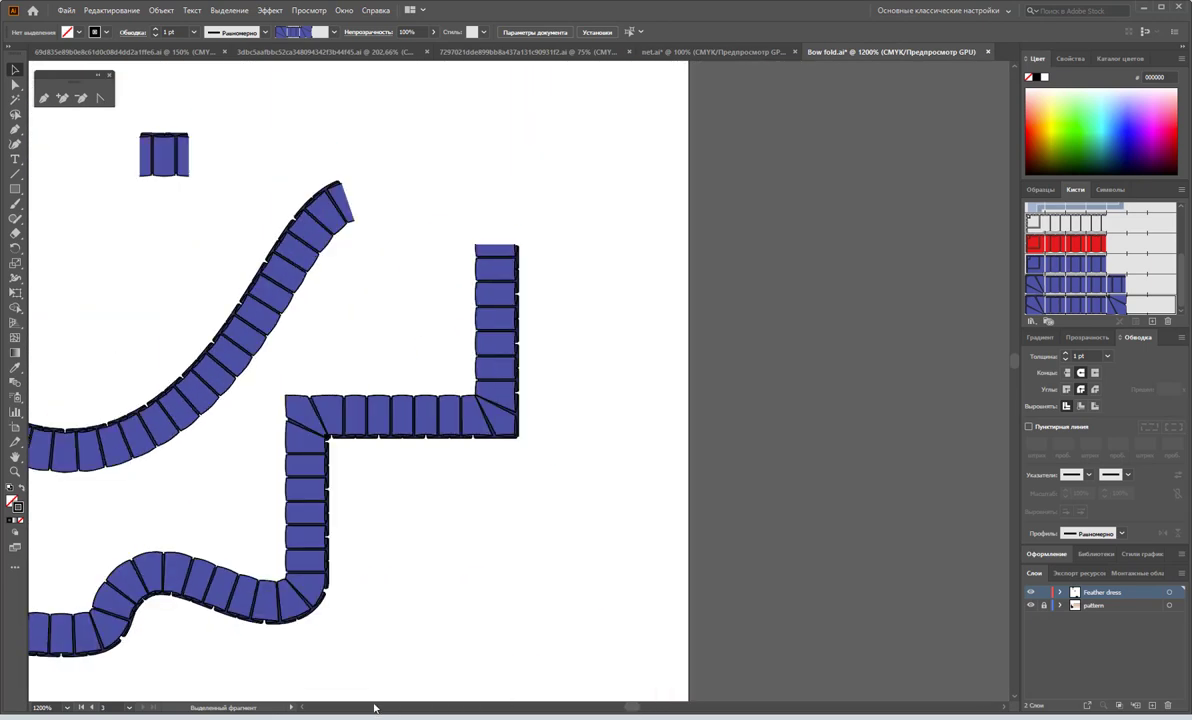
left_click(304, 709)
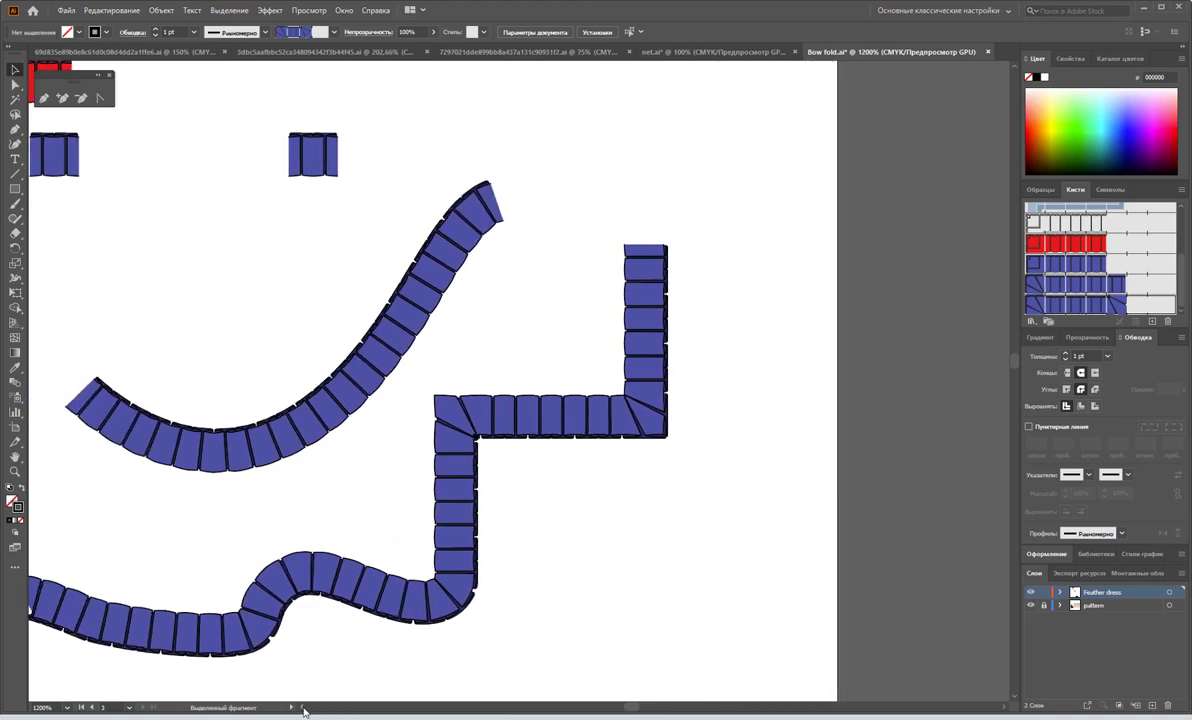